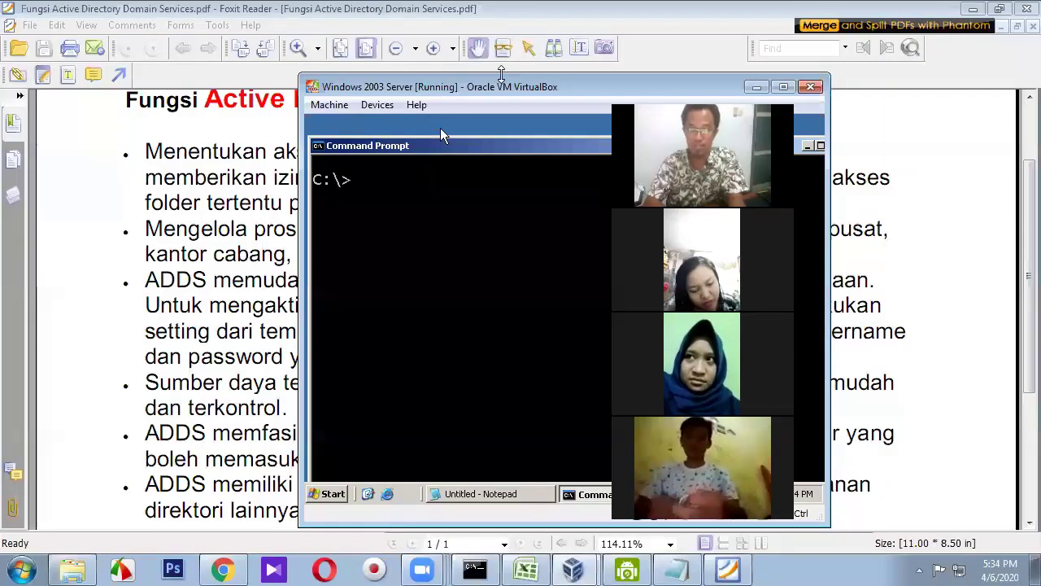
{"action": "left_click", "coordinate": [501, 74]}
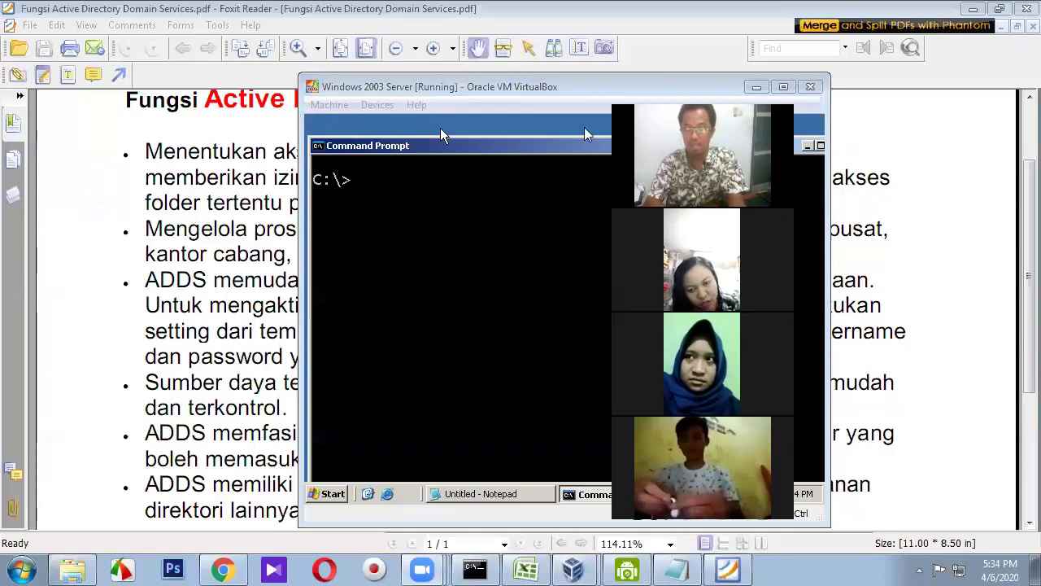
{"action": "left_click", "coordinate": [609, 88]}
{"action": "left_click", "coordinate": [755, 88]}
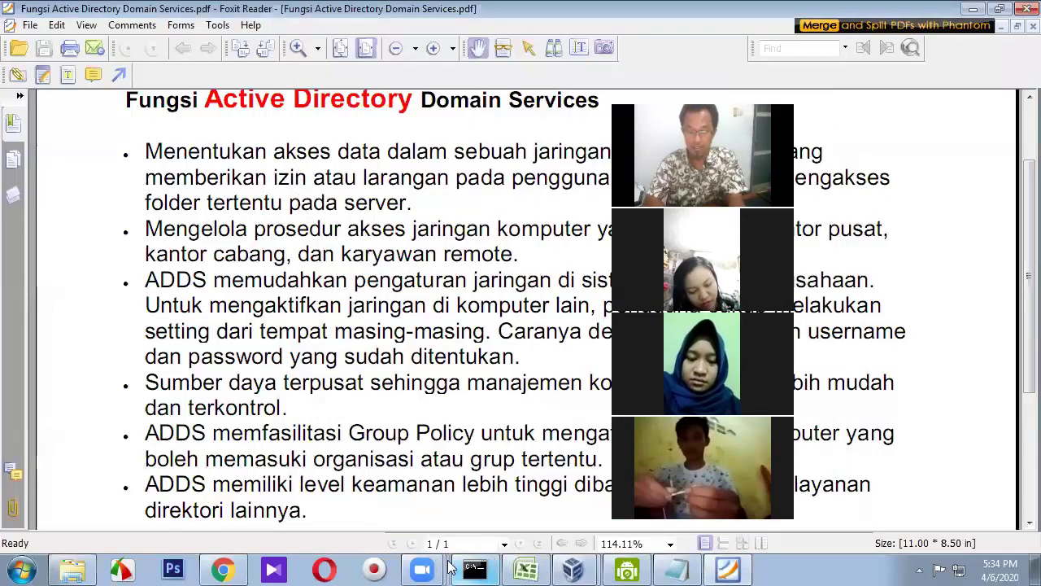
{"action": "mouse_move", "coordinate": [572, 568]}
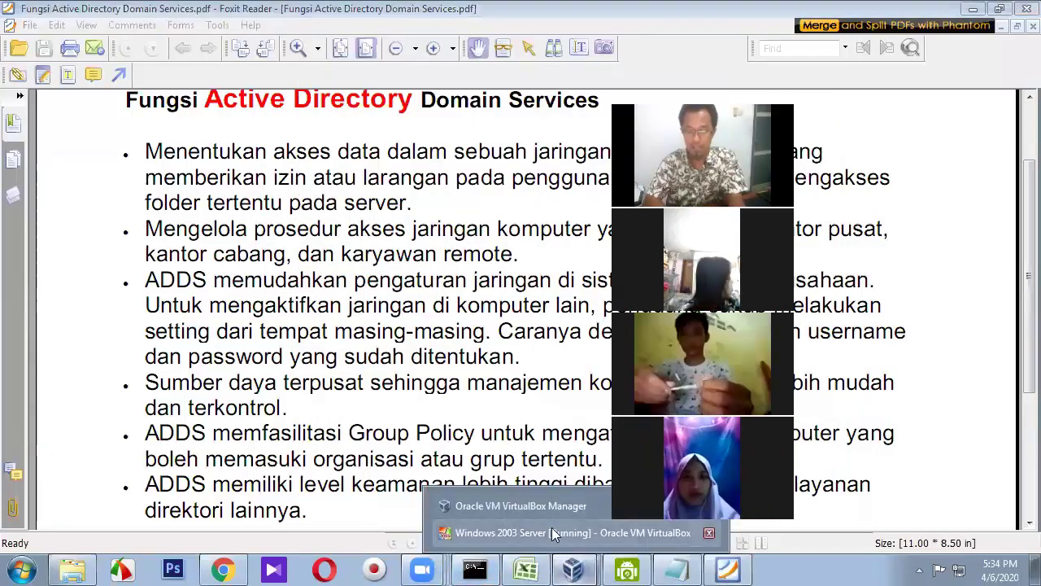
{"action": "left_click", "coordinate": [550, 531]}
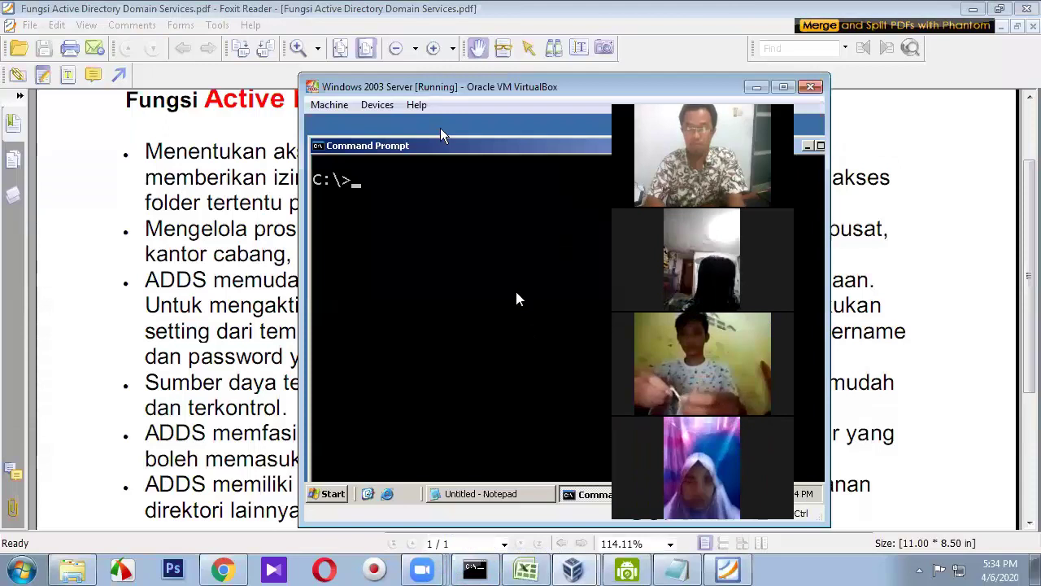
- Minimize the Command Prompt and highlight the FAT and NTFS terms in the Notepad notes
{"action": "left_click", "coordinate": [806, 145]}
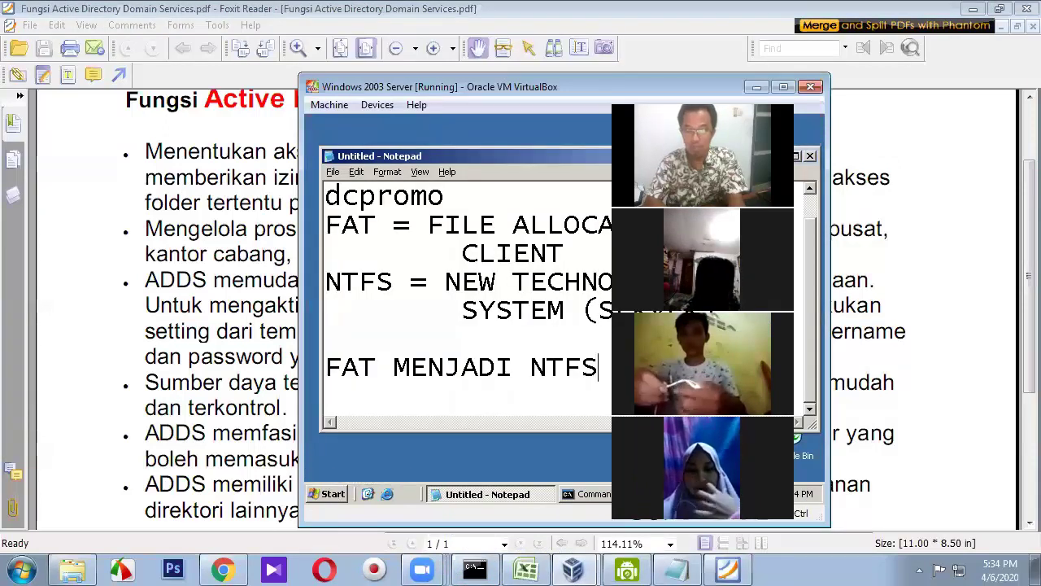
{"action": "double_click", "coordinate": [356, 230]}
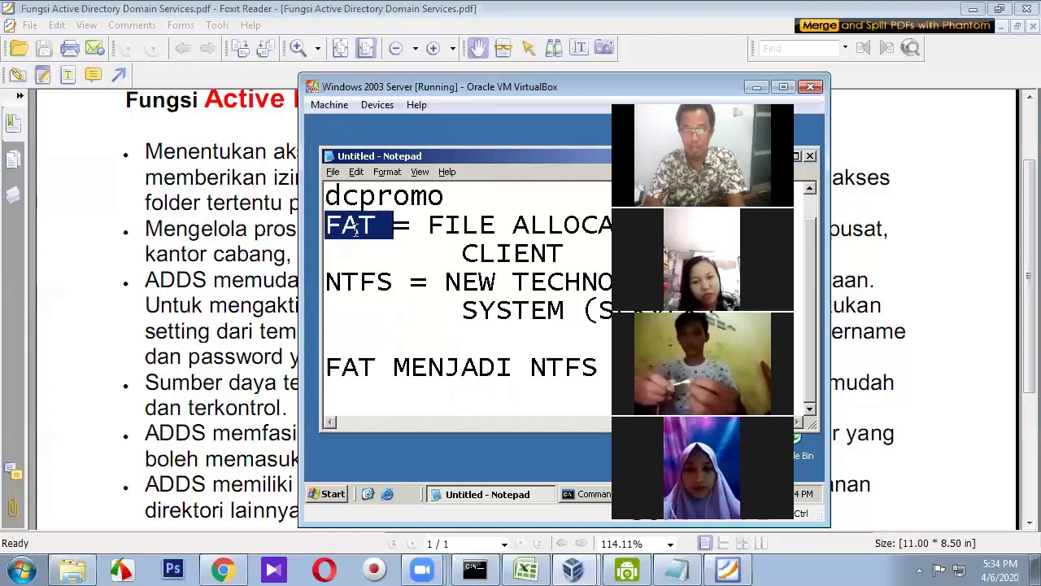
{"action": "left_click", "coordinate": [365, 282]}
{"action": "double_click", "coordinate": [365, 282]}
- Open Windows Explorer and set the volume label of Local Disk (C:) to SYSTEM in its properties
{"action": "left_click", "coordinate": [332, 495]}
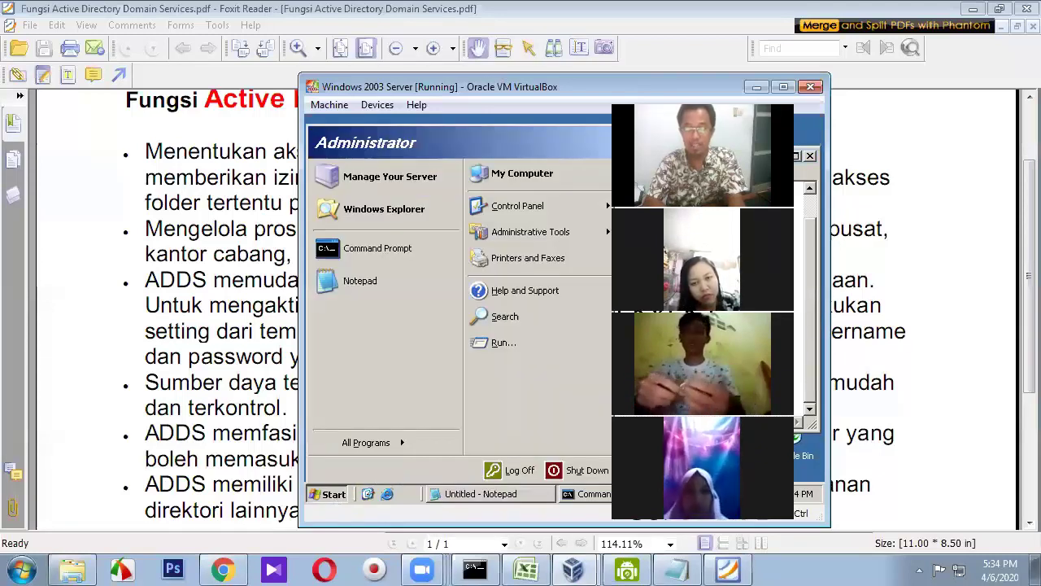
{"action": "left_click", "coordinate": [405, 210]}
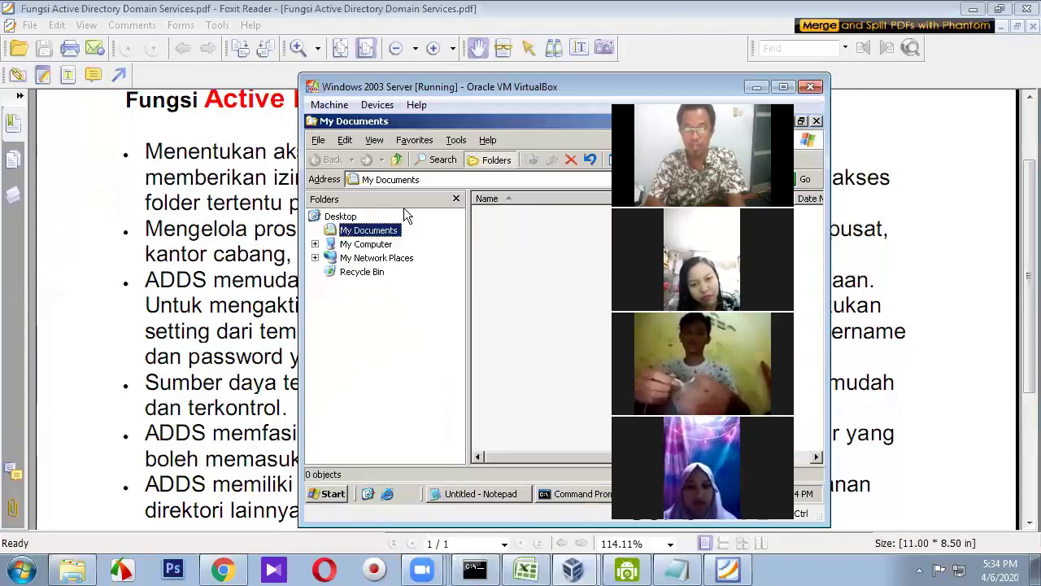
{"action": "left_click", "coordinate": [316, 244]}
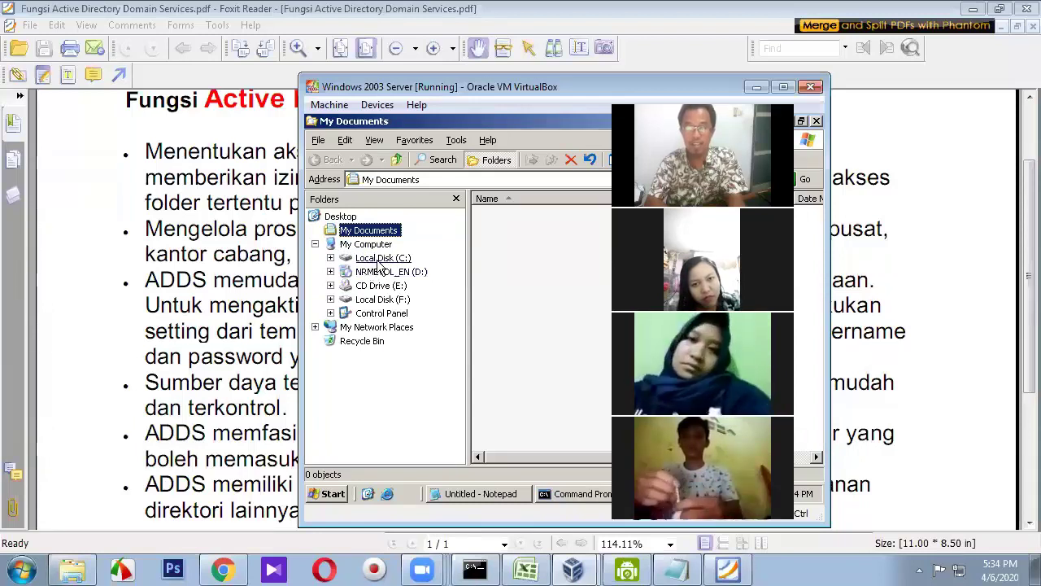
{"action": "right_click", "coordinate": [387, 259]}
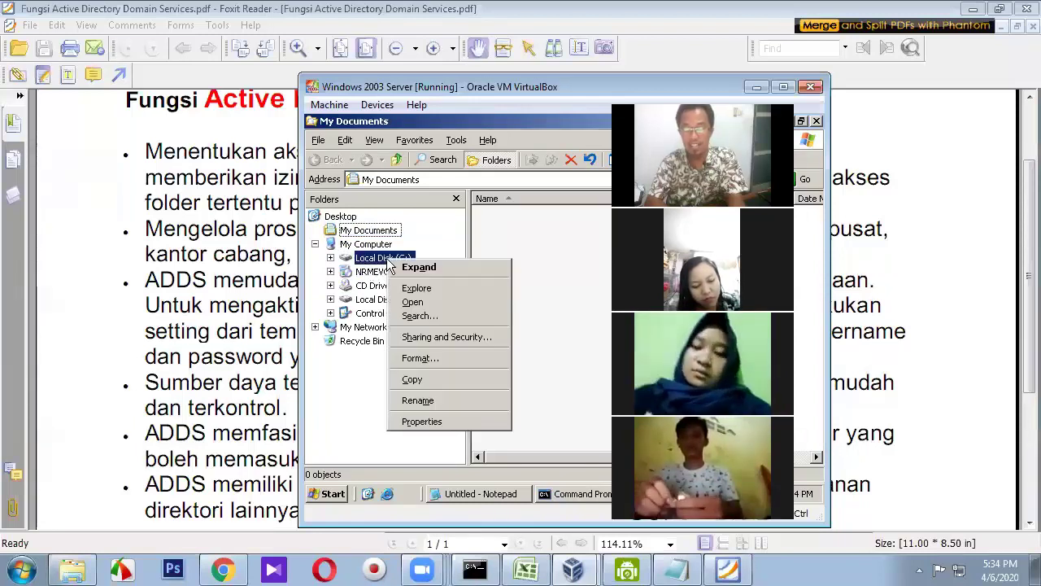
{"action": "left_click", "coordinate": [424, 421]}
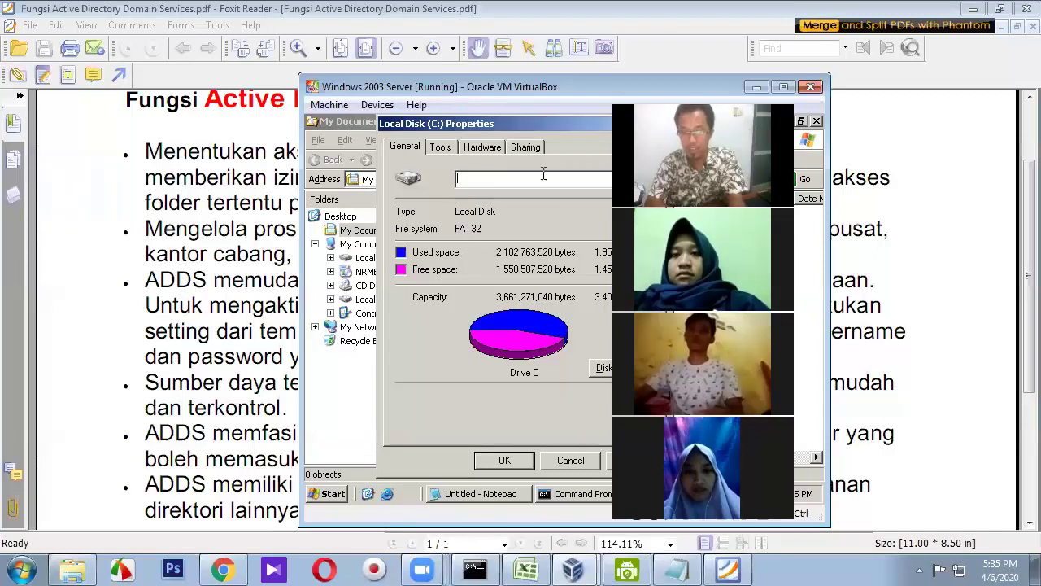
{"action": "type", "text": "SYSTEM"}
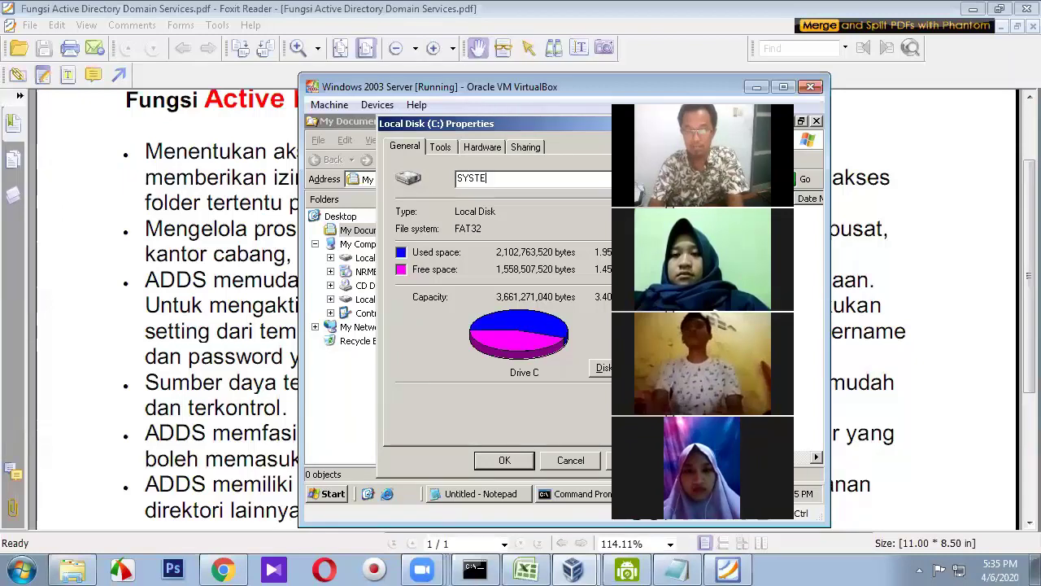
{"action": "left_click", "coordinate": [505, 458]}
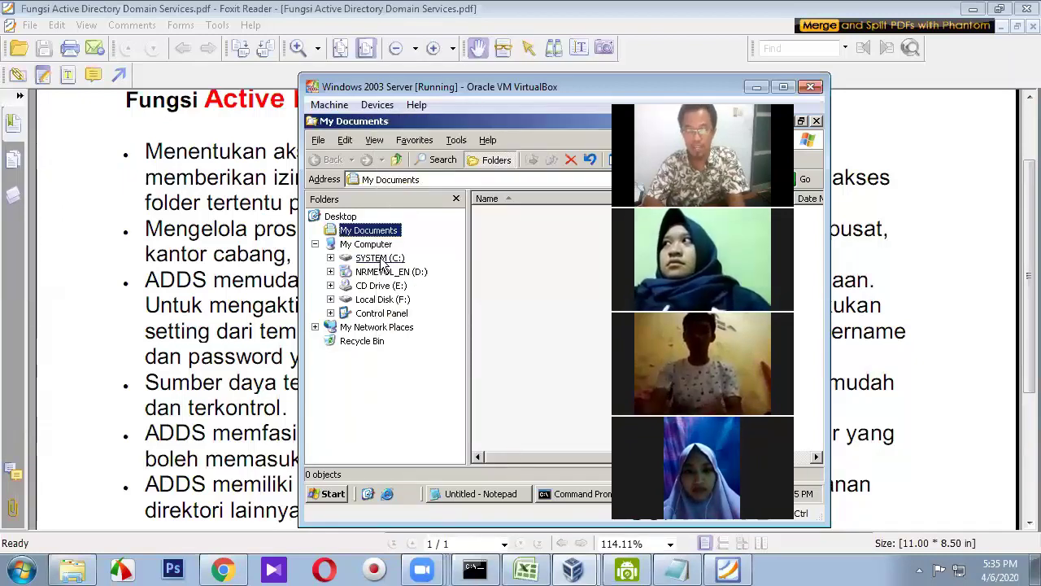
- Open the SYSTEM (C:) drive and check the label and file system in its properties
{"action": "left_click", "coordinate": [389, 259]}
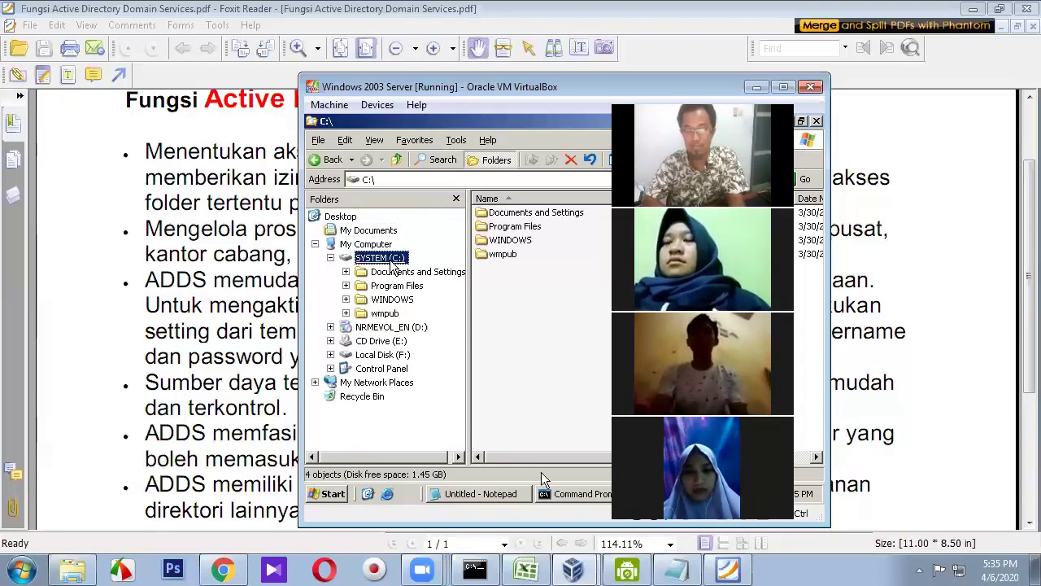
{"action": "right_click", "coordinate": [372, 265]}
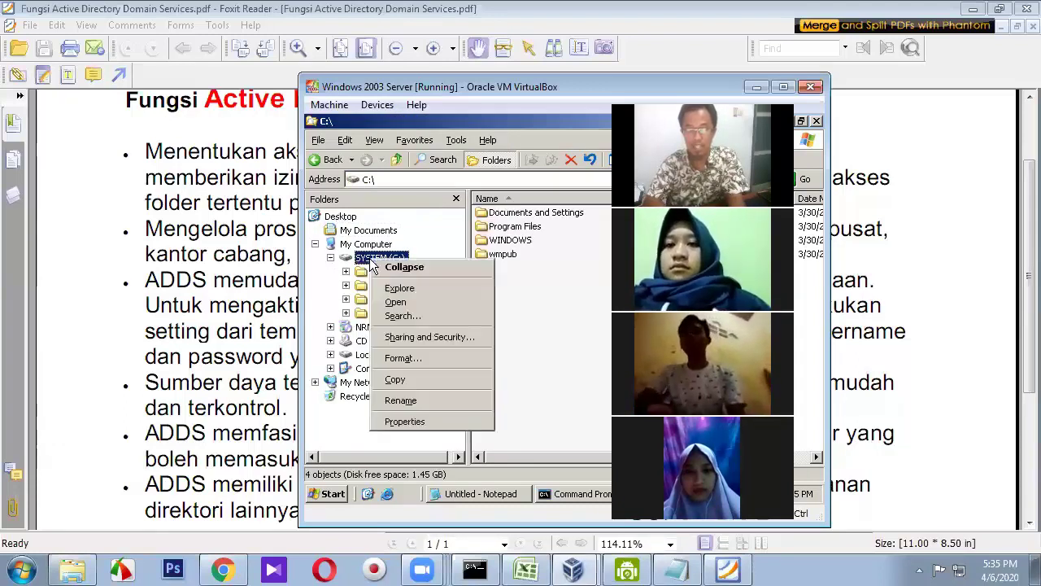
{"action": "left_click", "coordinate": [400, 423]}
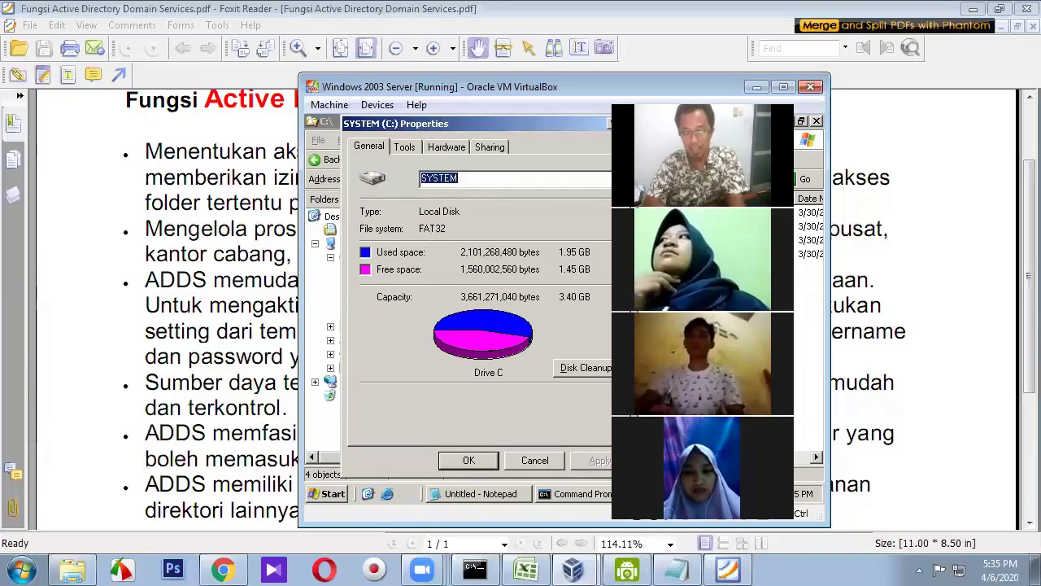
{"action": "left_click", "coordinate": [536, 461]}
- Run CONVERT C: /fs:ntfs in the Command Prompt
{"action": "left_click", "coordinate": [561, 493]}
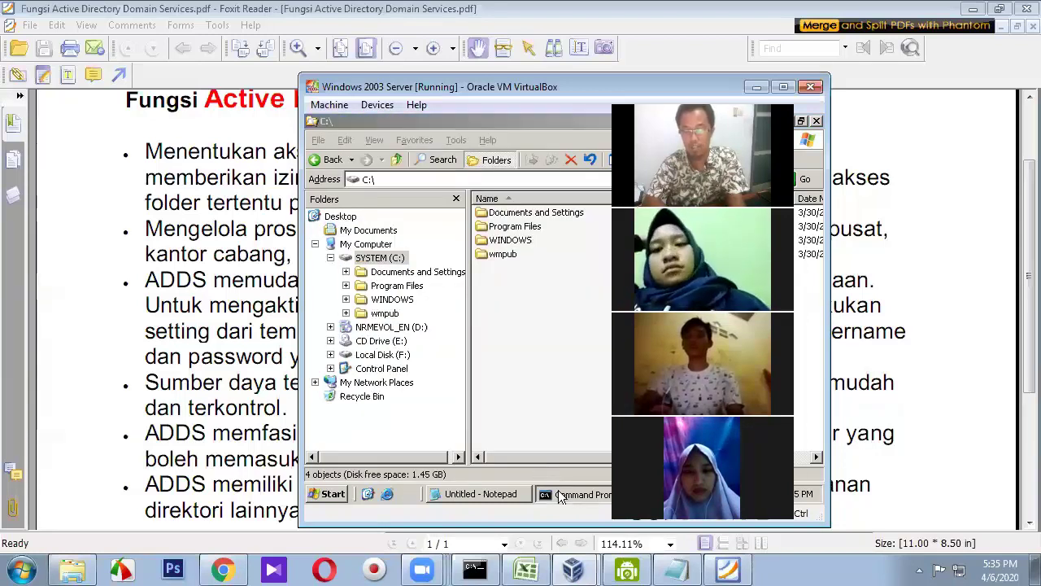
{"action": "type", "text": "CONVERT"}
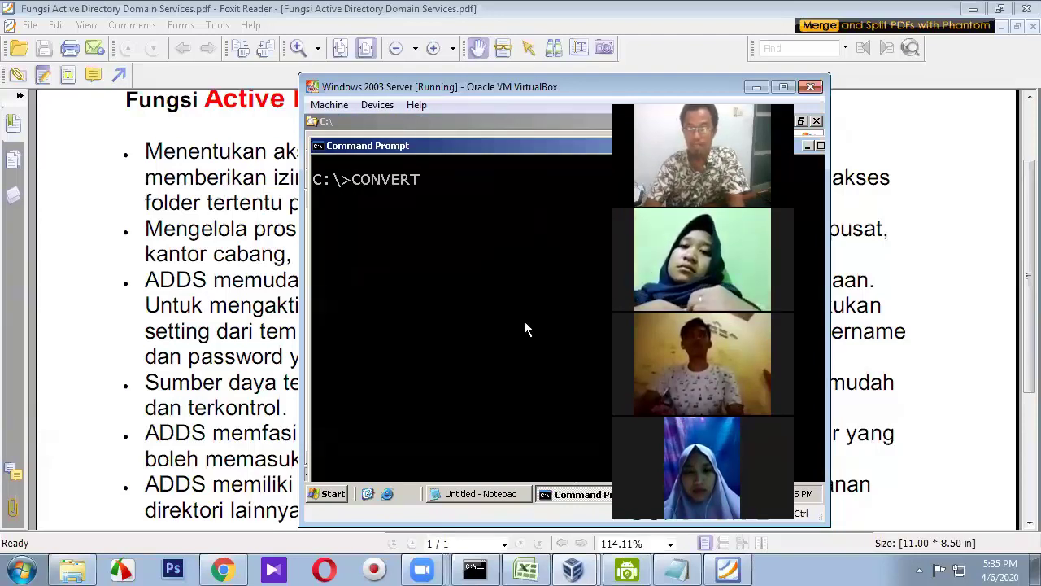
{"action": "type", "text": " C:"}
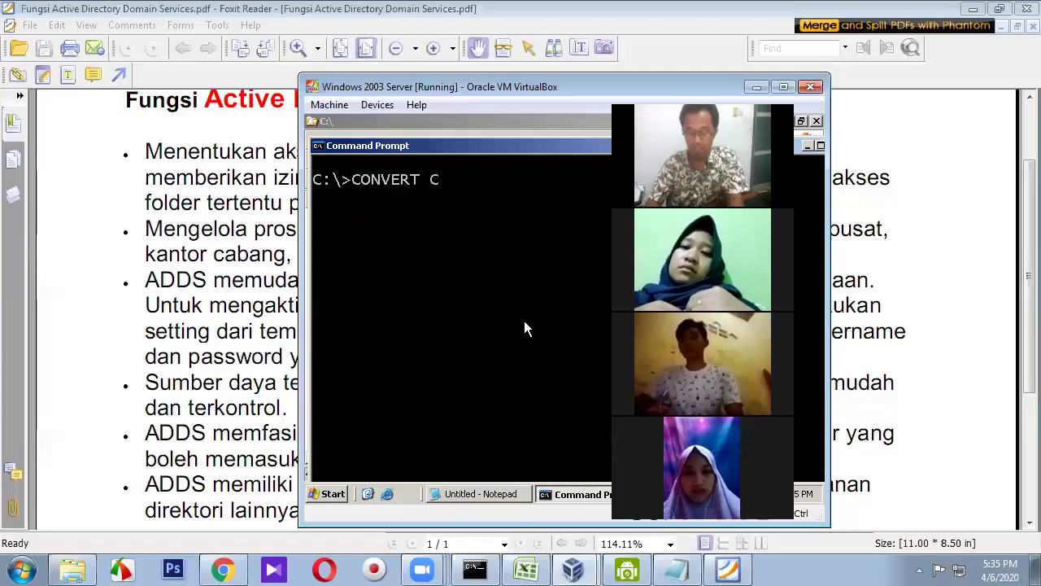
{"action": "left_click_drag", "start_coordinate": [585, 151], "coordinate": [585, 289]}
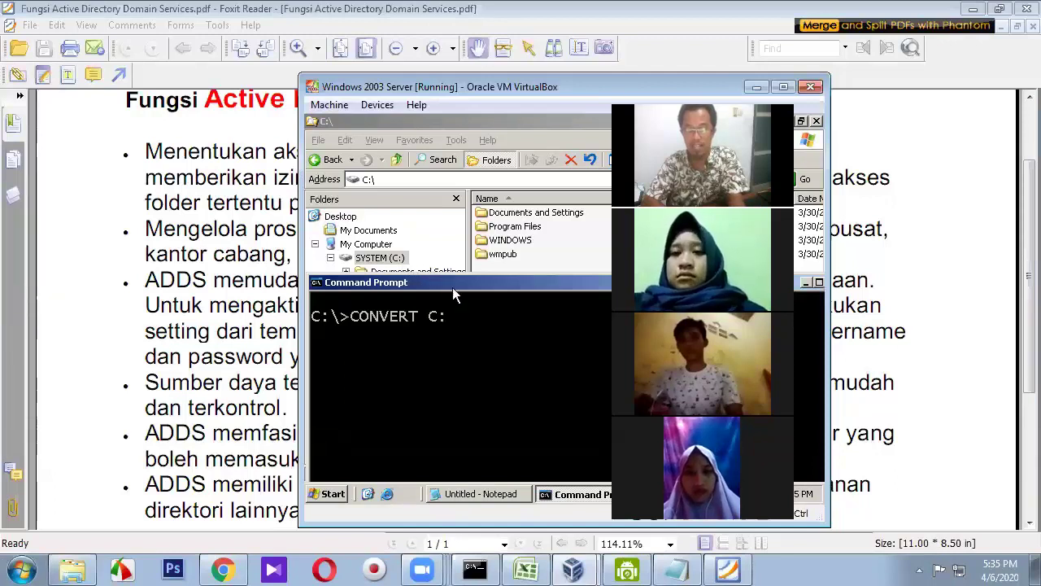
{"action": "left_click_drag", "start_coordinate": [455, 284], "coordinate": [458, 259]}
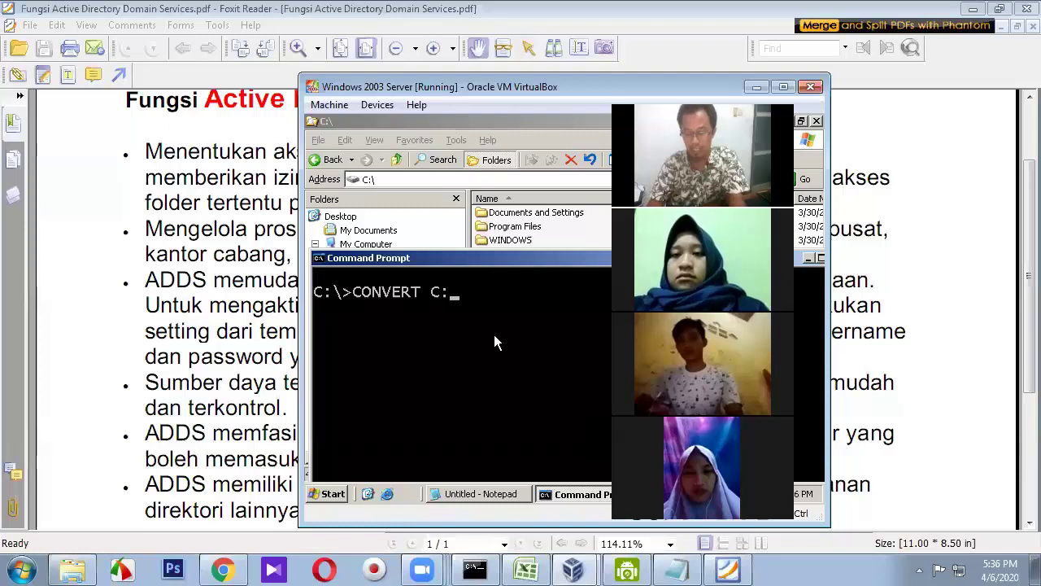
{"action": "type", "text": "/fs"}
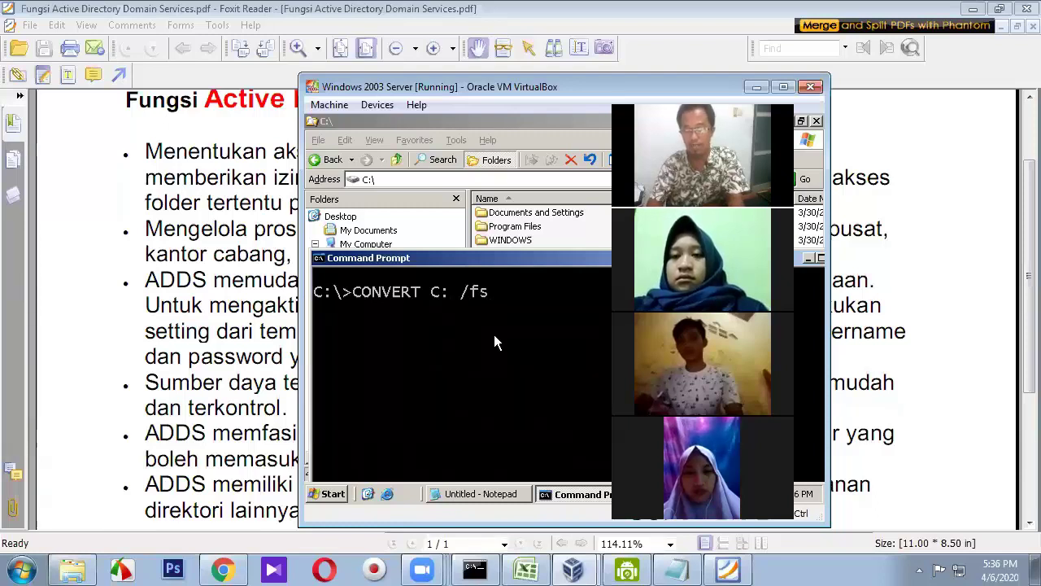
{"action": "type", "text": ":ntfs"}
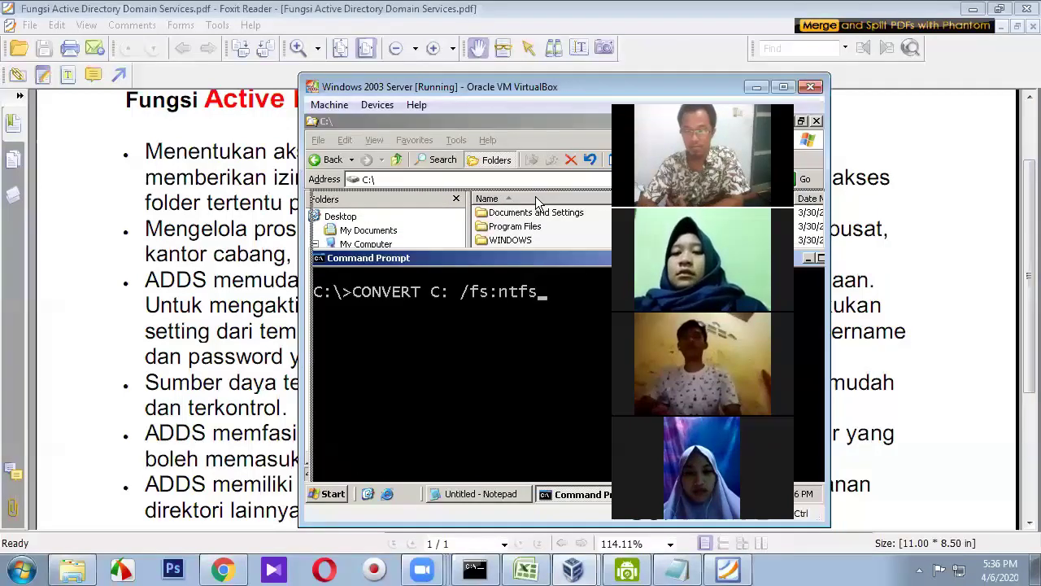
{"action": "left_click_drag", "start_coordinate": [537, 257], "coordinate": [541, 198]}
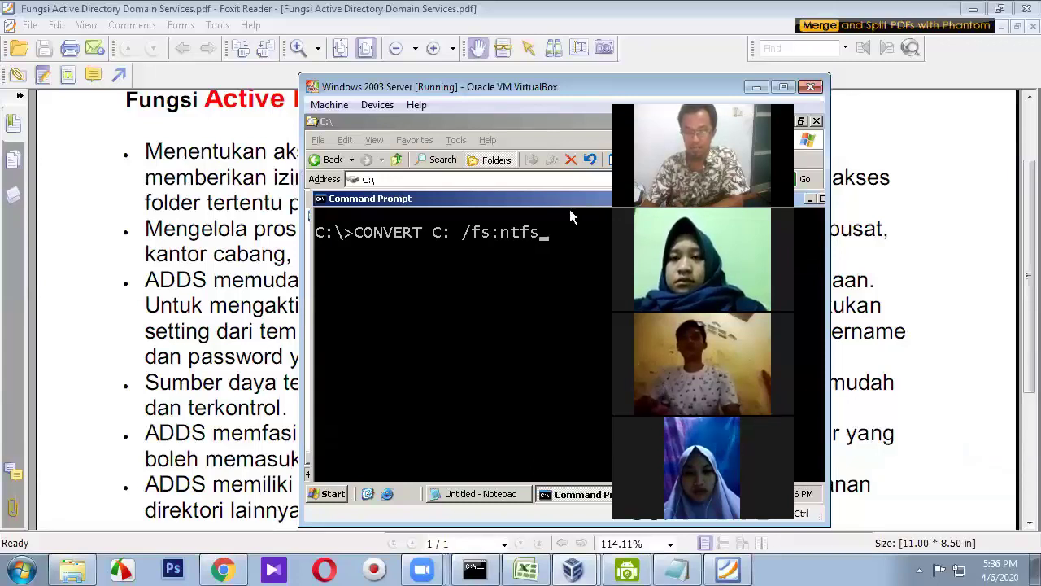
{"action": "key", "text": "Return"}
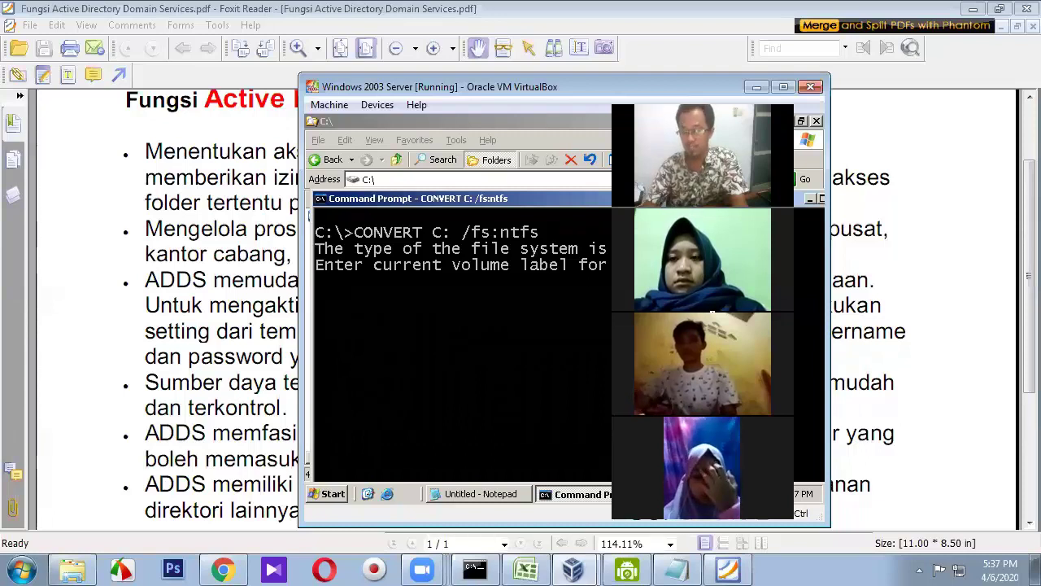
- Give SYSTEM as the current volume label for drive C and answer Y to forcing a dismount of the volume
{"action": "key", "text": "Return"}
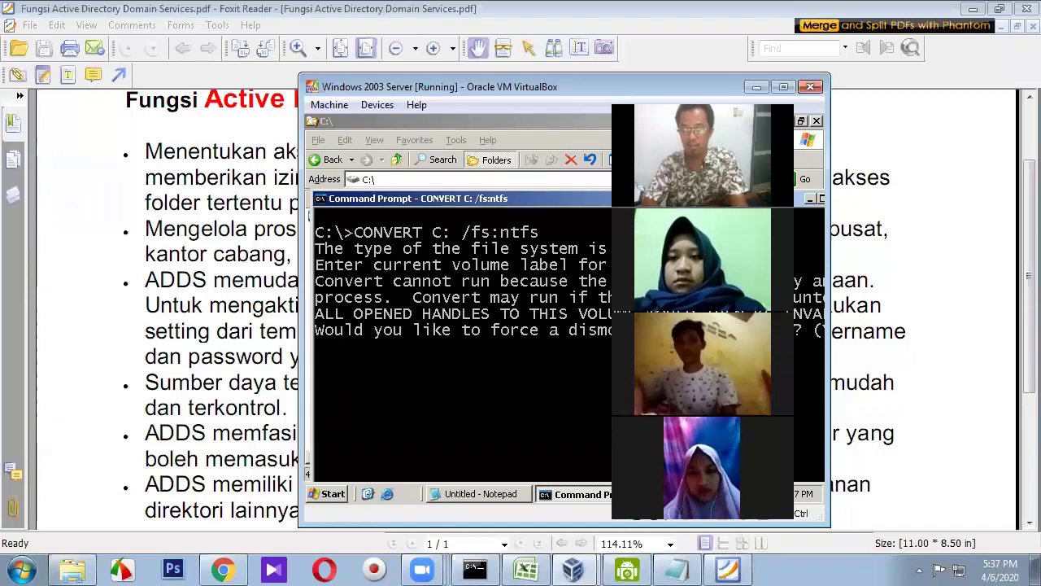
{"action": "left_click_drag", "start_coordinate": [651, 198], "coordinate": [635, 182]}
{"action": "left_click_drag", "start_coordinate": [404, 182], "coordinate": [409, 153]}
{"action": "scroll", "coordinate": [455, 309], "scroll_direction": "right", "scroll_amount": 10}
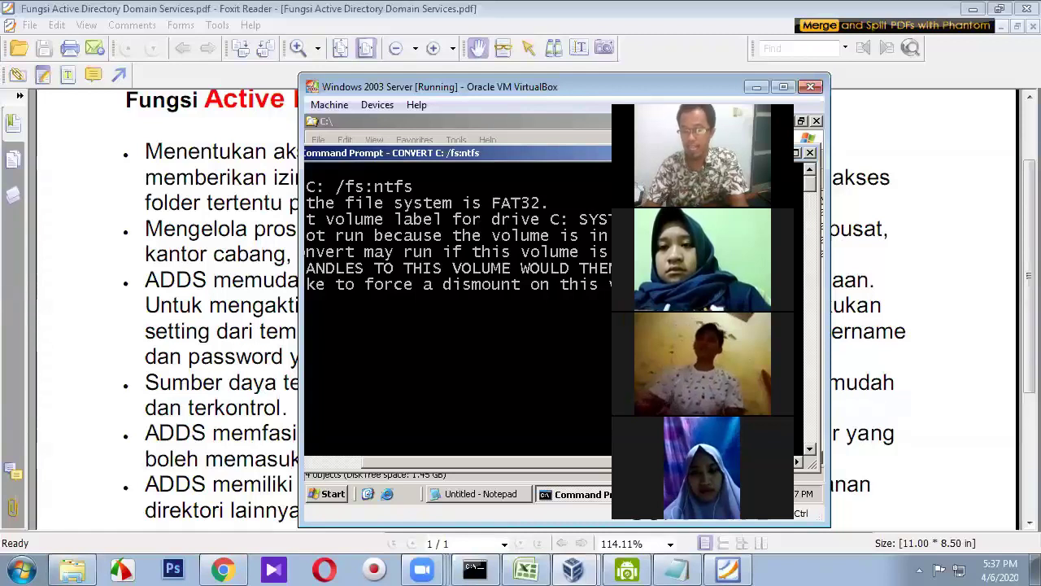
{"action": "type", "text": "y"}
{"action": "key", "text": "Return"}
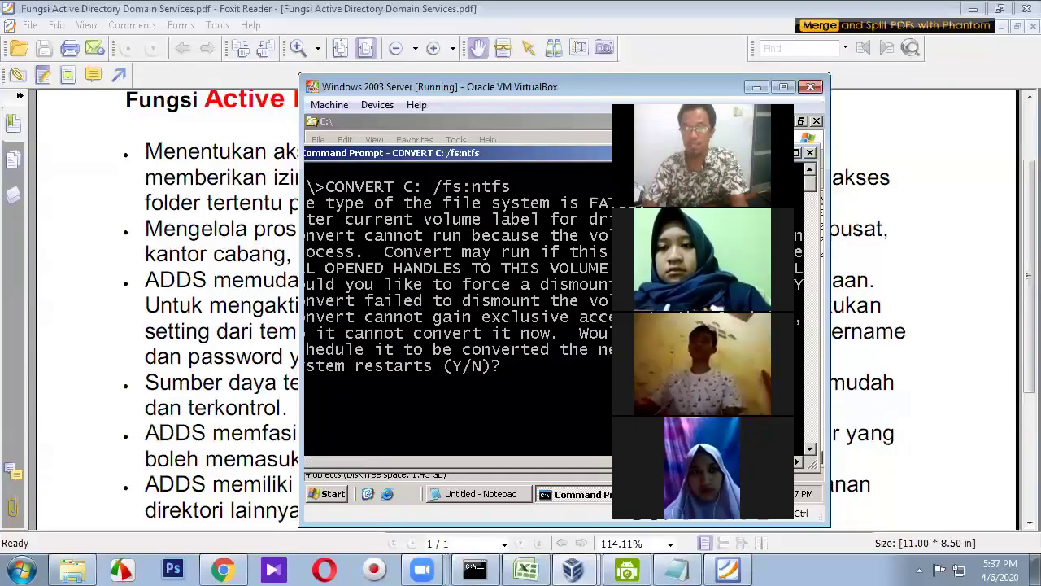
- Read the full convert message and answer Y to schedule the drive's conversion for the next system restart
{"action": "left_click", "coordinate": [571, 460]}
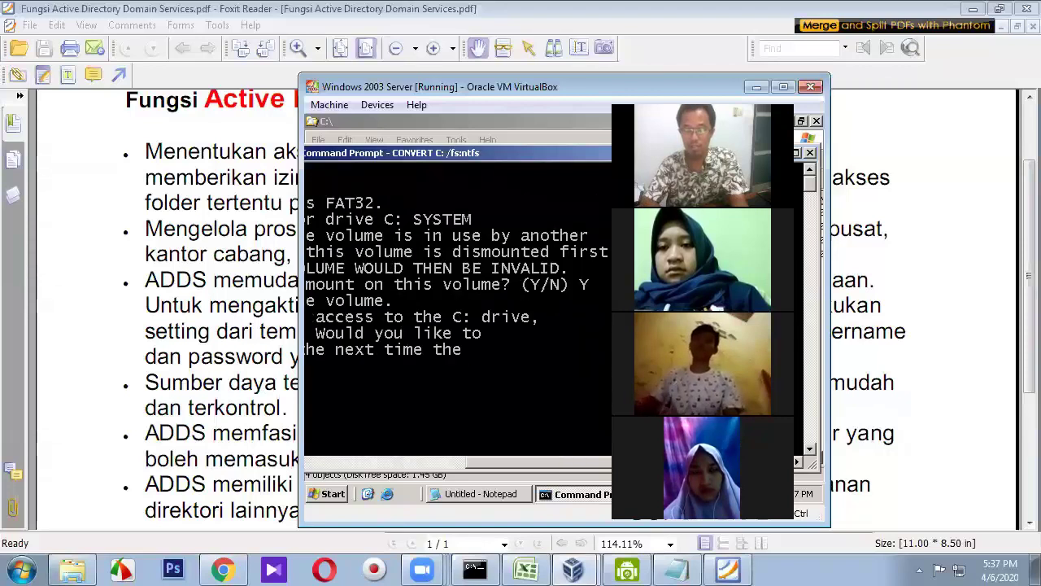
{"action": "left_click_drag", "start_coordinate": [448, 150], "coordinate": [515, 151]}
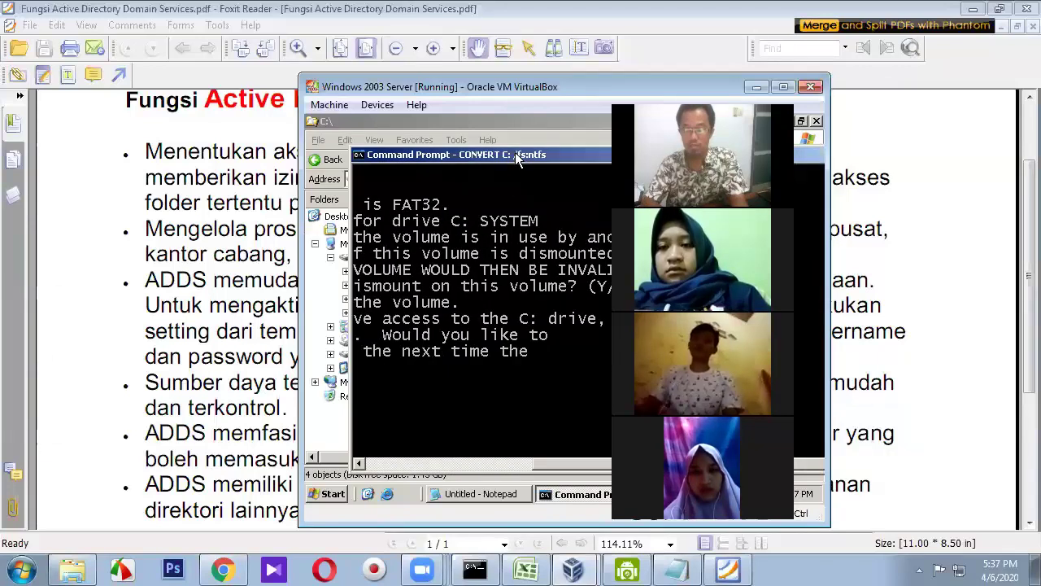
{"action": "left_click", "coordinate": [481, 463]}
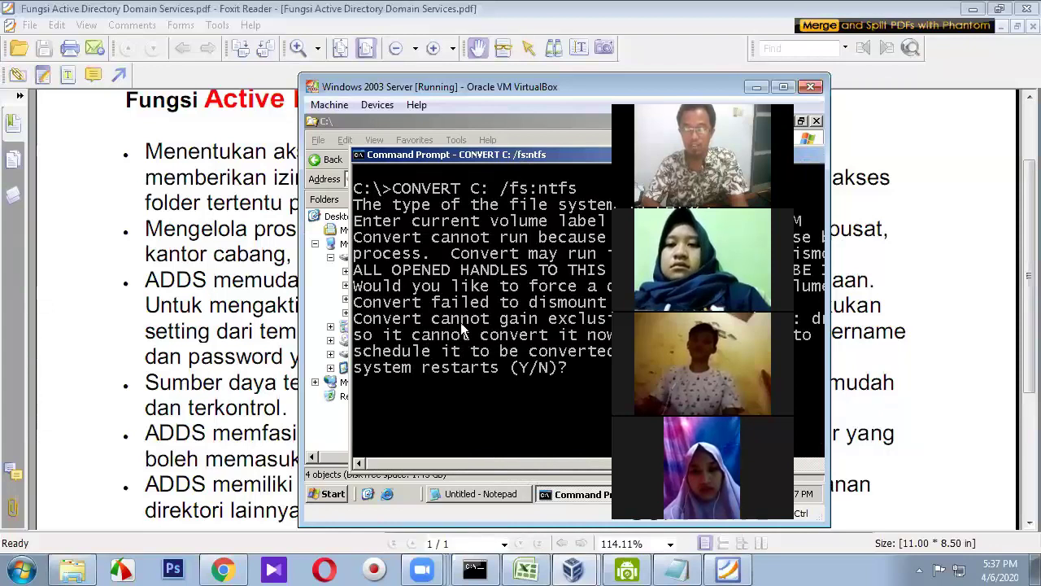
{"action": "left_click_drag", "start_coordinate": [515, 156], "coordinate": [507, 155]}
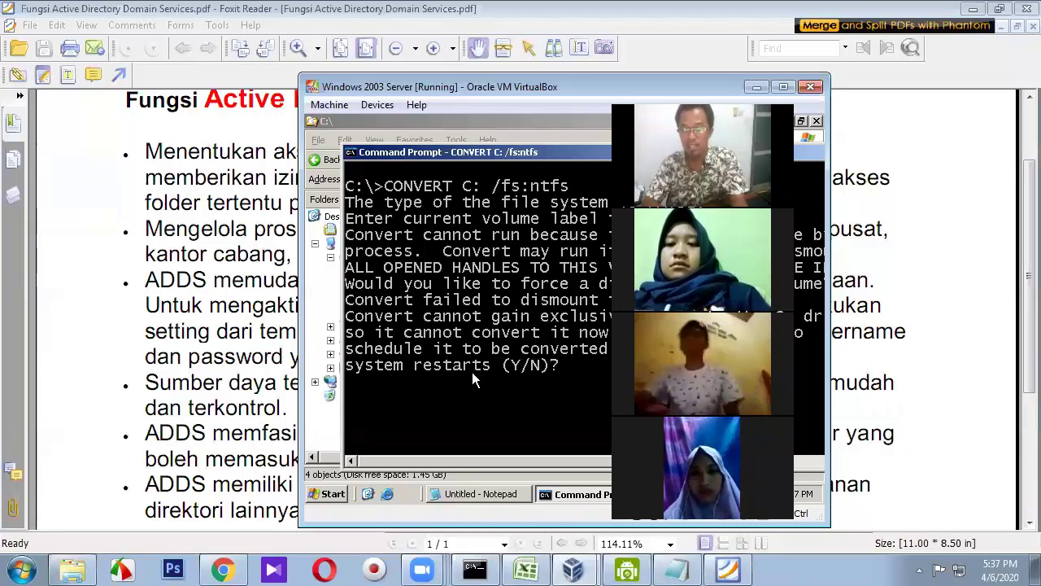
{"action": "type", "text": "Y"}
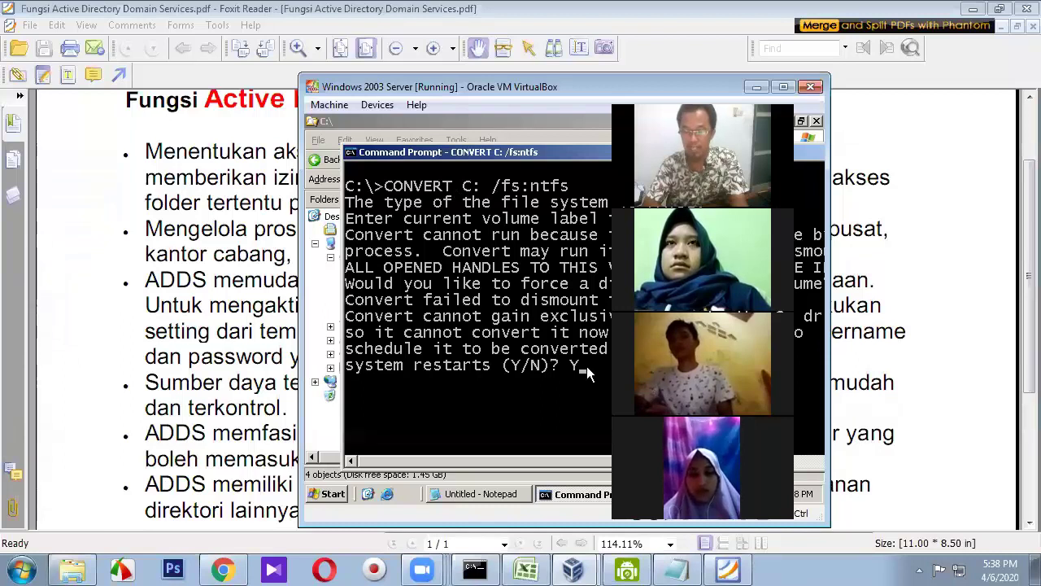
{"action": "key", "text": "Return"}
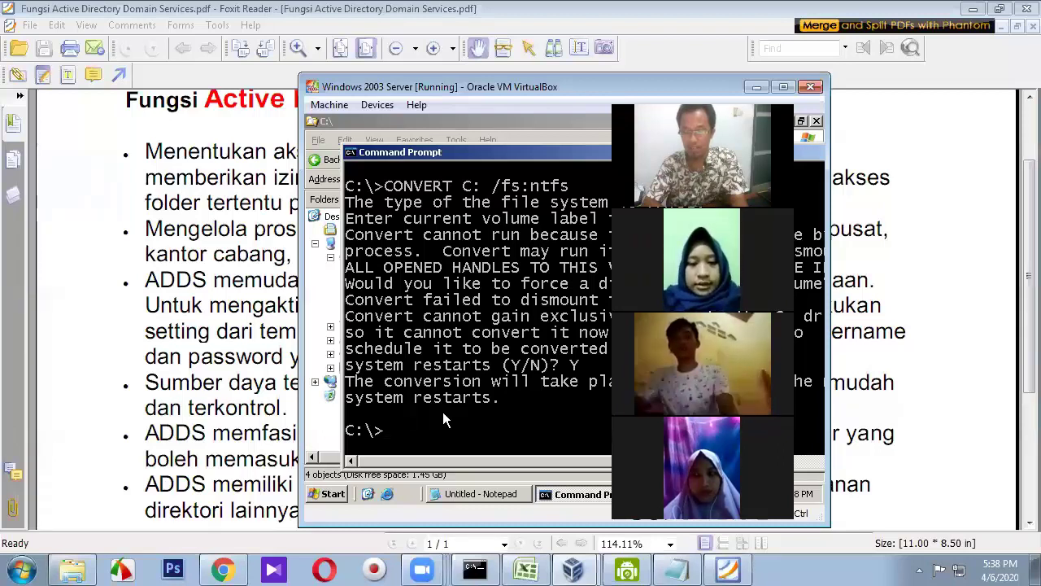
- Close the Command Prompt session with the exit command
{"action": "left_click_drag", "start_coordinate": [699, 152], "coordinate": [630, 150]}
{"action": "type", "text": "exit"}
{"action": "key", "text": "Return"}
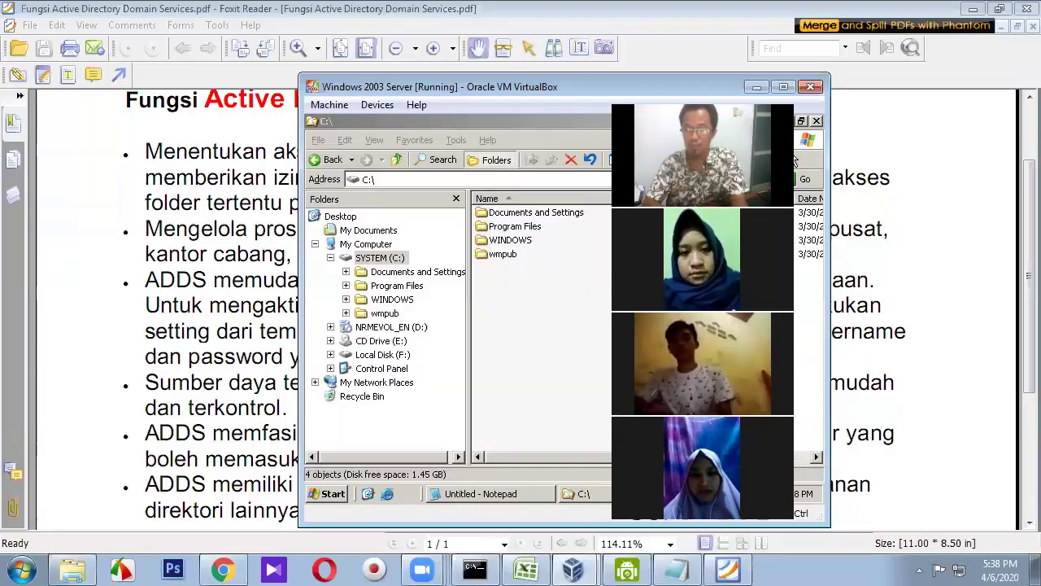
- Check drive C's current file system in its properties
{"action": "right_click", "coordinate": [391, 262]}
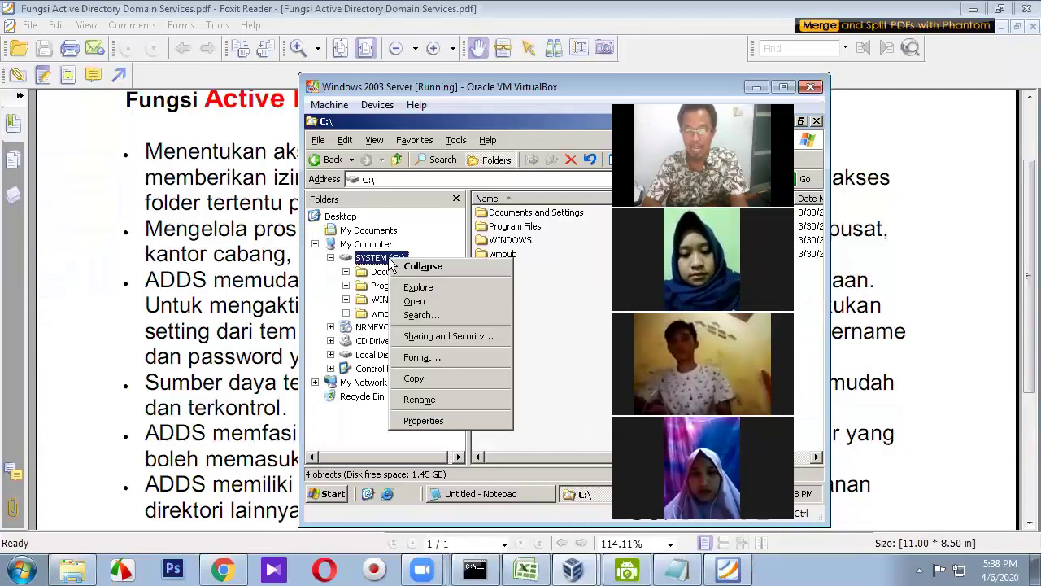
{"action": "left_click", "coordinate": [420, 418]}
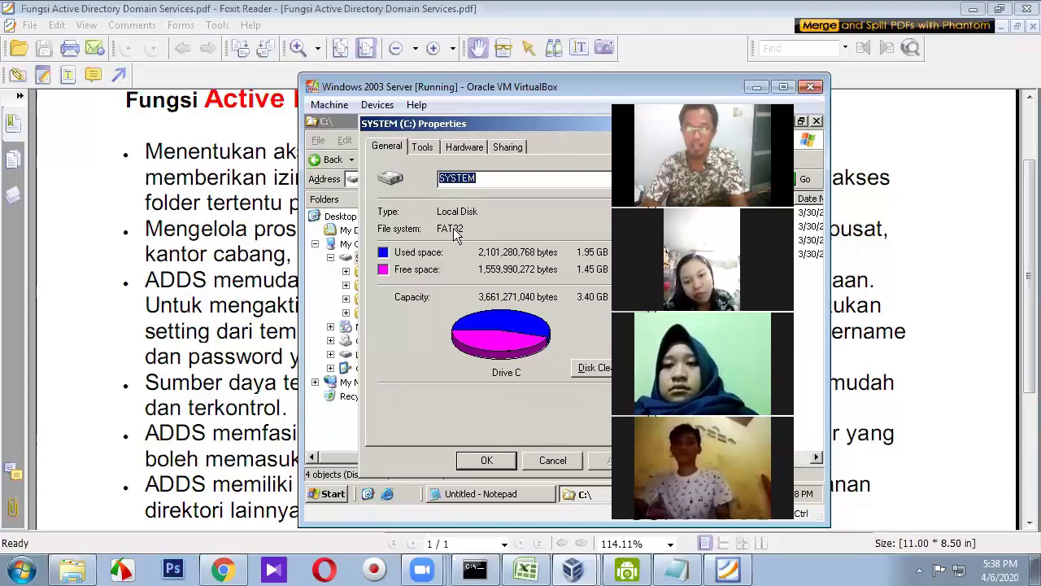
{"action": "left_click", "coordinate": [486, 461]}
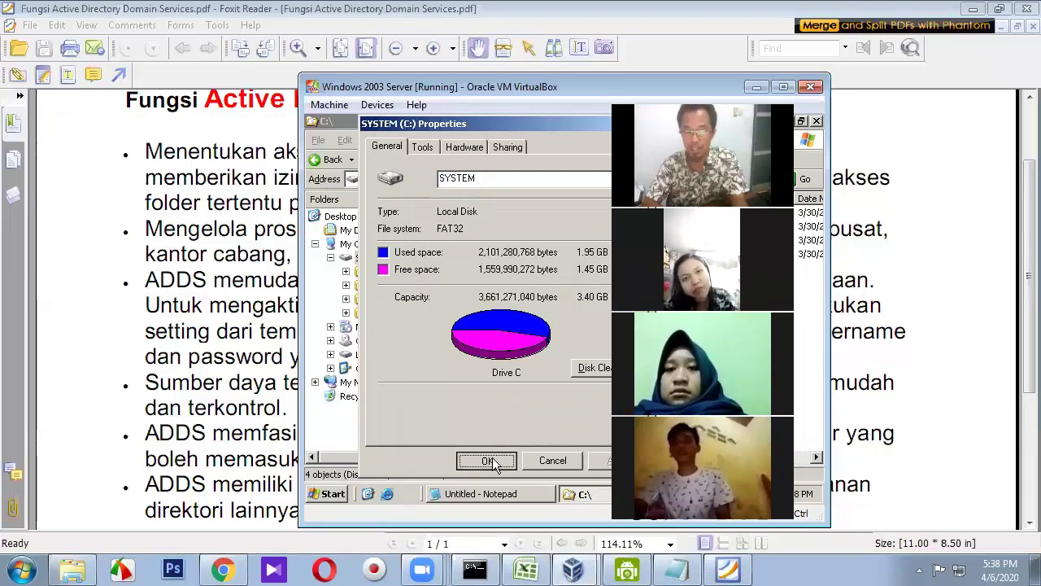
- Close the C:\ Explorer window and the untitled Notepad note without saving it
{"action": "left_click", "coordinate": [818, 122]}
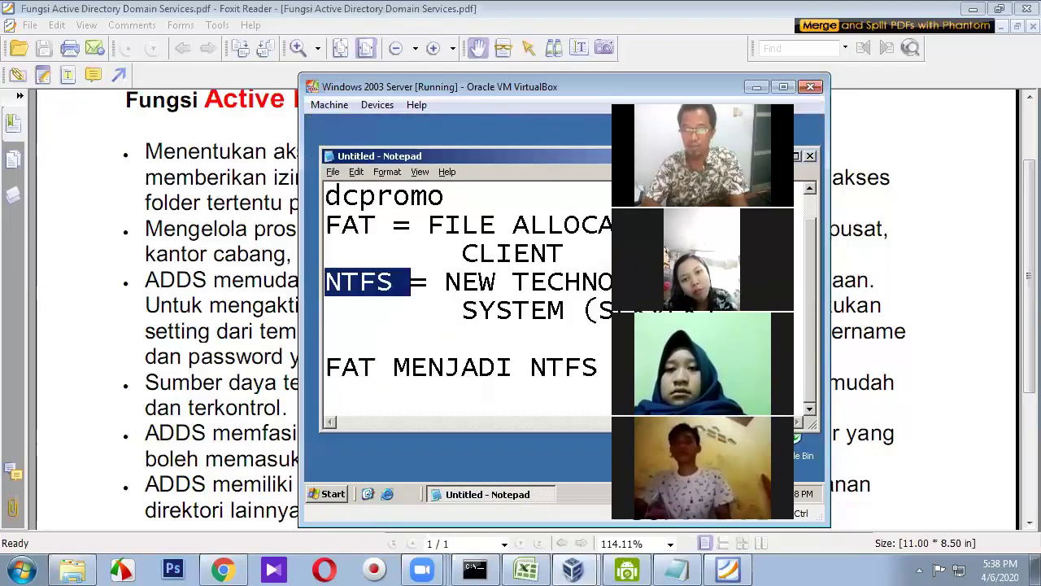
{"action": "left_click", "coordinate": [810, 156]}
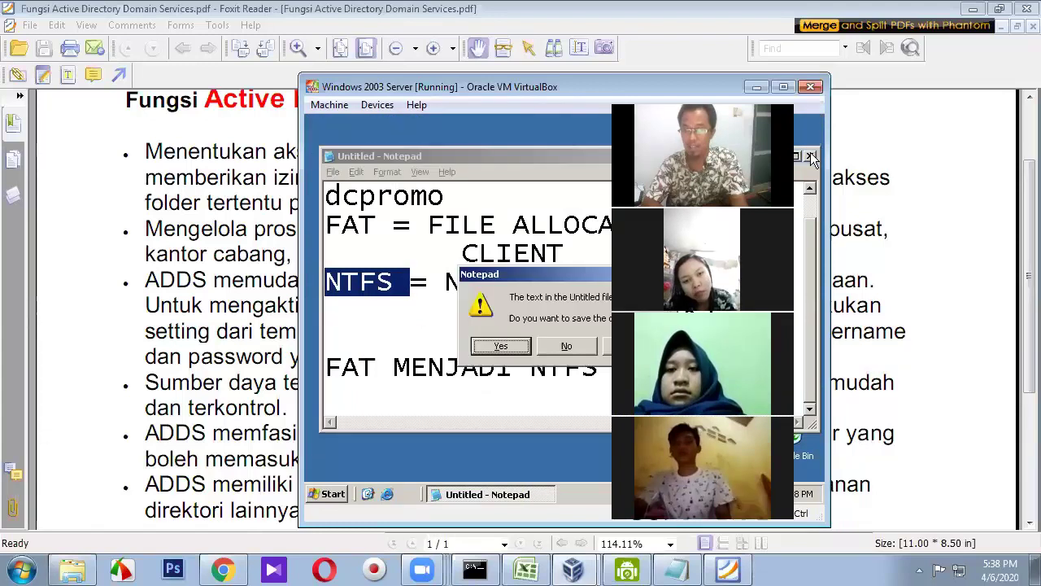
{"action": "left_click", "coordinate": [567, 346]}
- Open the virtual machine's Shut Down Windows dialog and choose Restart as the action
{"action": "left_click", "coordinate": [329, 494]}
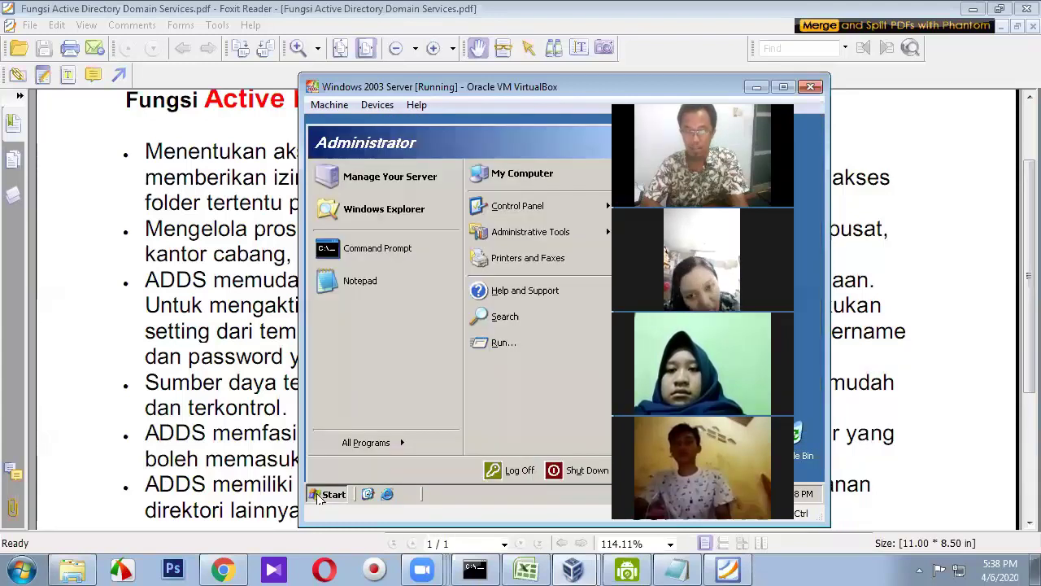
{"action": "left_click", "coordinate": [587, 471]}
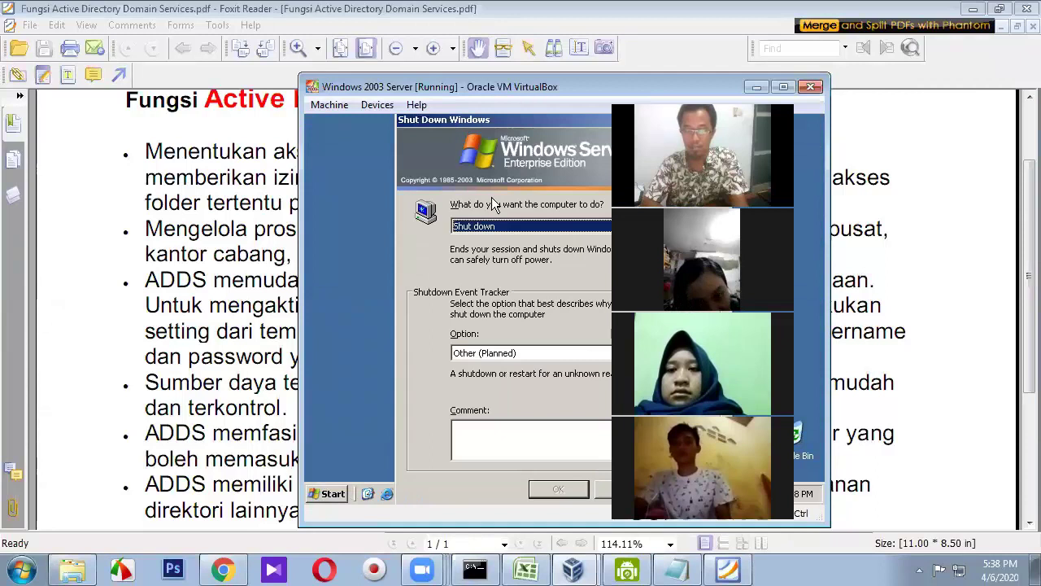
{"action": "left_click", "coordinate": [488, 227]}
{"action": "left_click", "coordinate": [477, 256]}
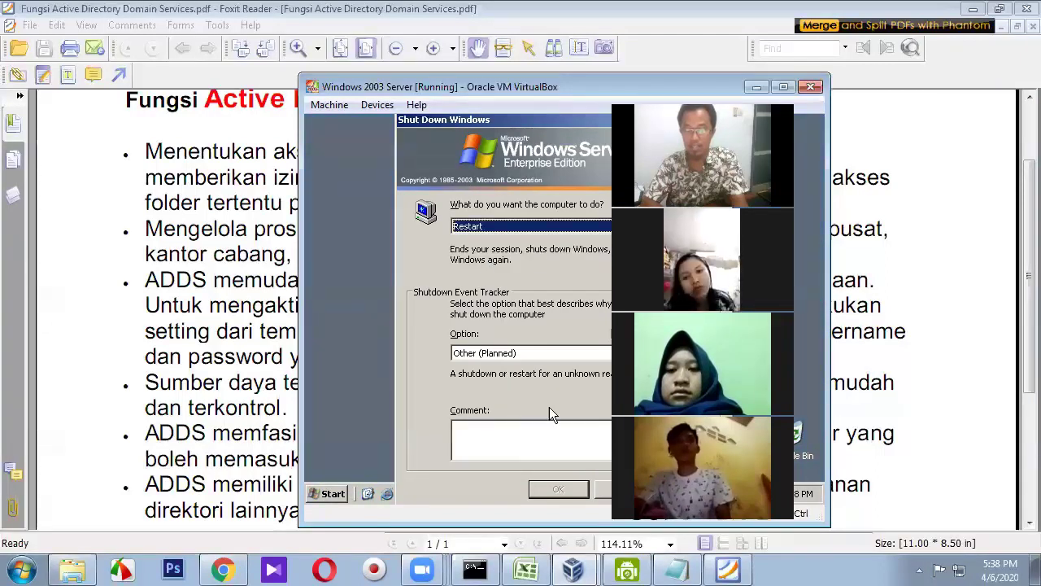
{"action": "left_click", "coordinate": [521, 353]}
{"action": "left_click", "coordinate": [511, 381]}
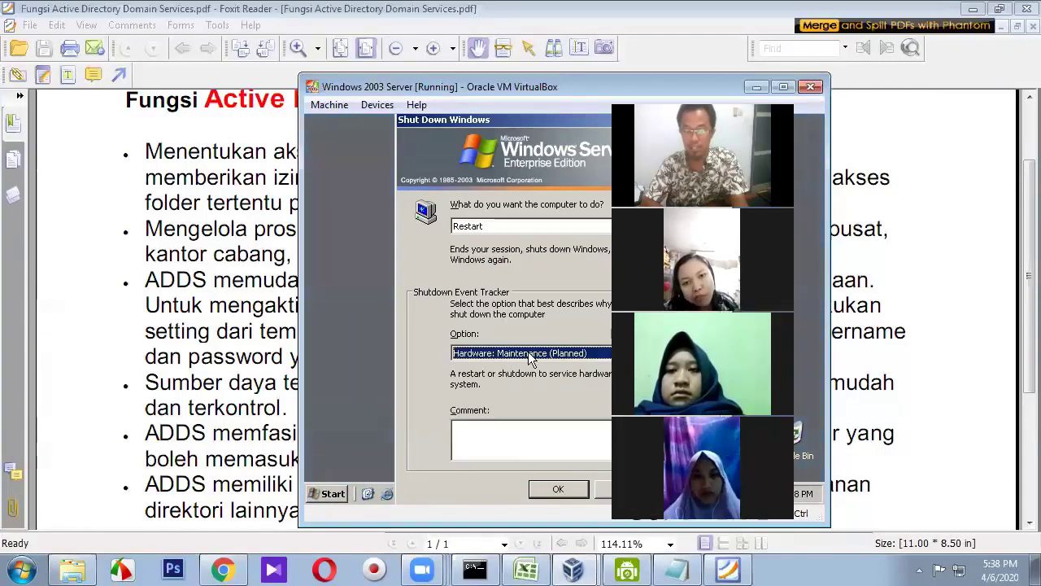
{"action": "left_click", "coordinate": [530, 353]}
{"action": "left_click", "coordinate": [519, 365]}
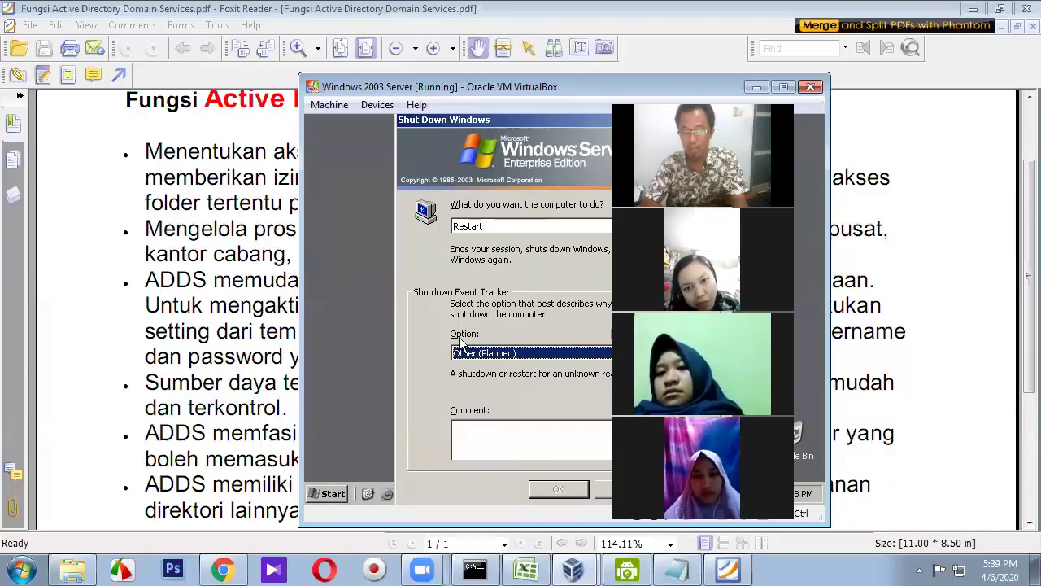
- Give Hardware: Maintenance (Planned) as the shutdown reason and restart the server
{"action": "left_click", "coordinate": [508, 358]}
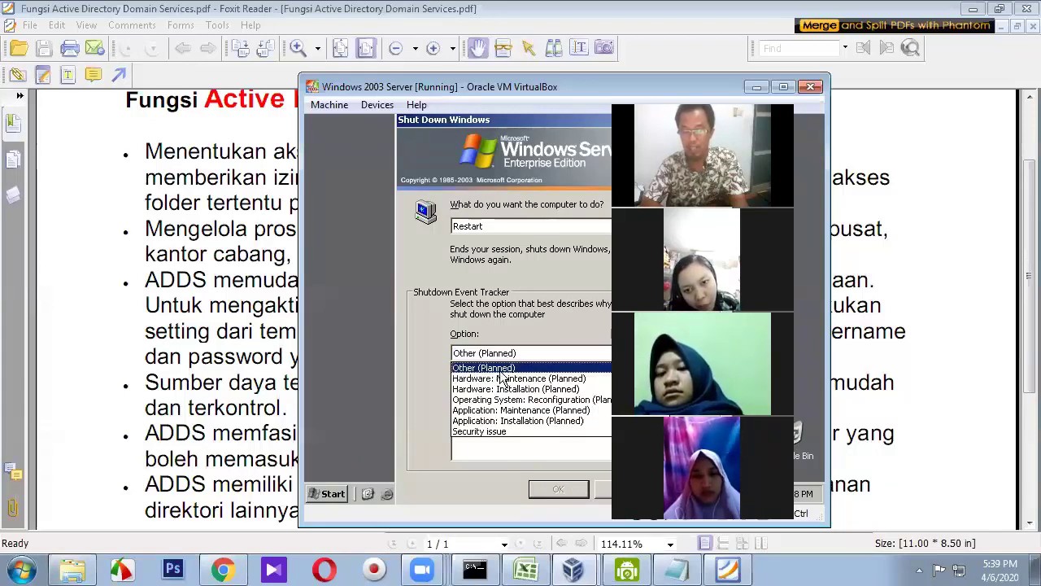
{"action": "left_click", "coordinate": [502, 379]}
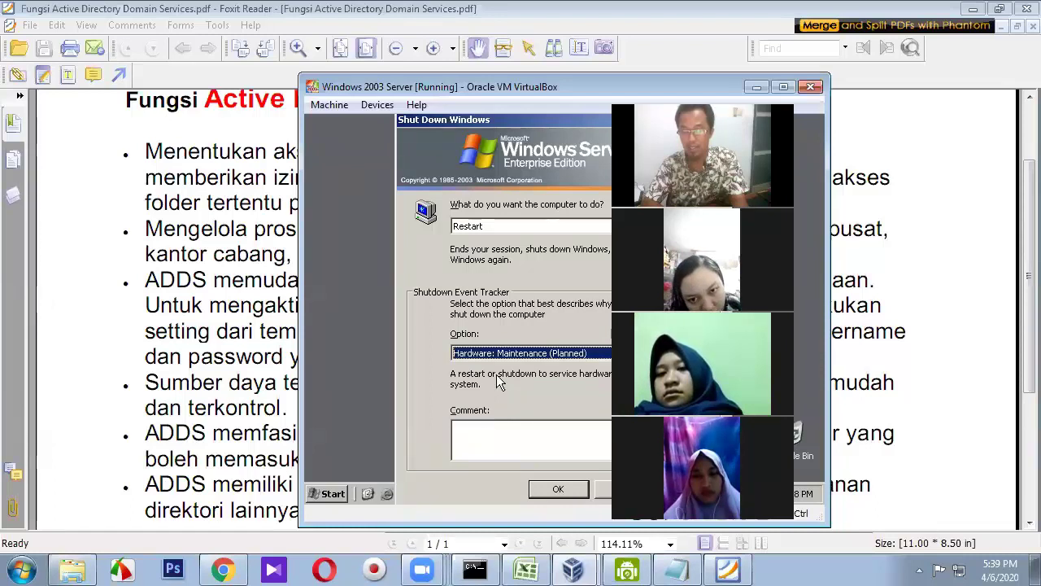
{"action": "left_click", "coordinate": [558, 491]}
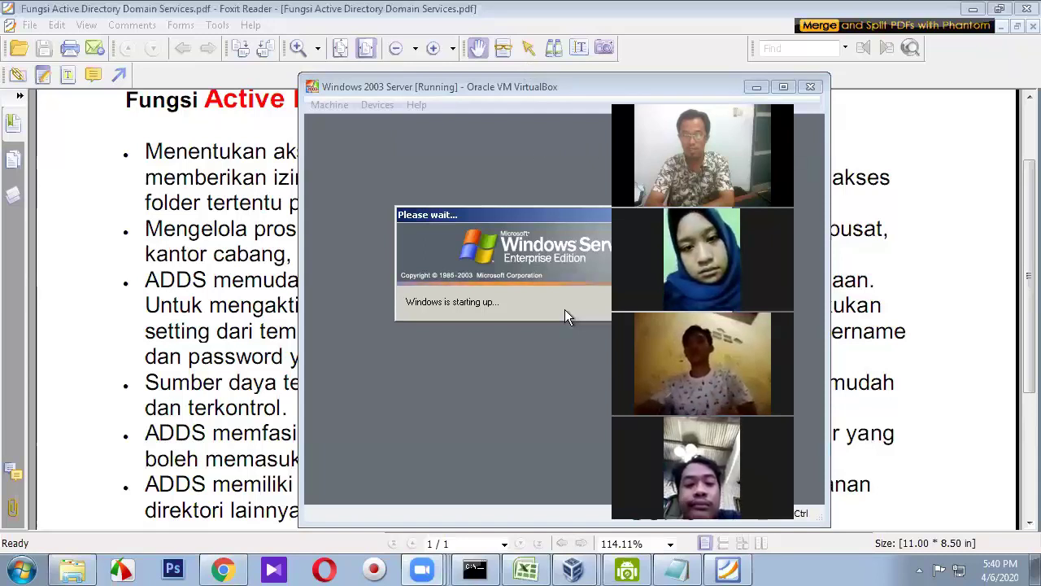
- Log on to the restarted Windows server and close the Manage Your Server window
{"action": "left_click", "coordinate": [524, 153]}
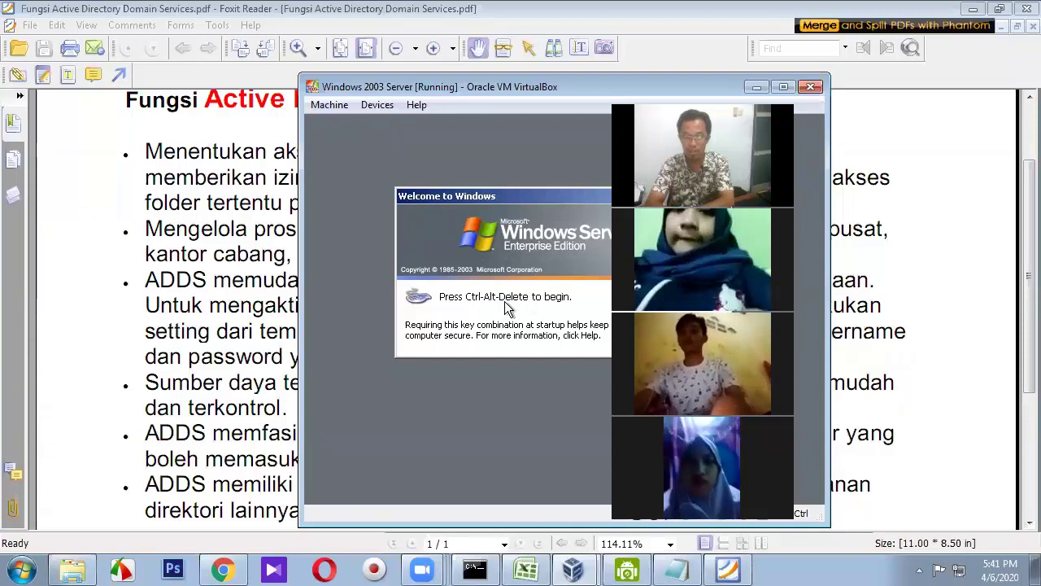
{"action": "key", "text": "ctrl+Delete"}
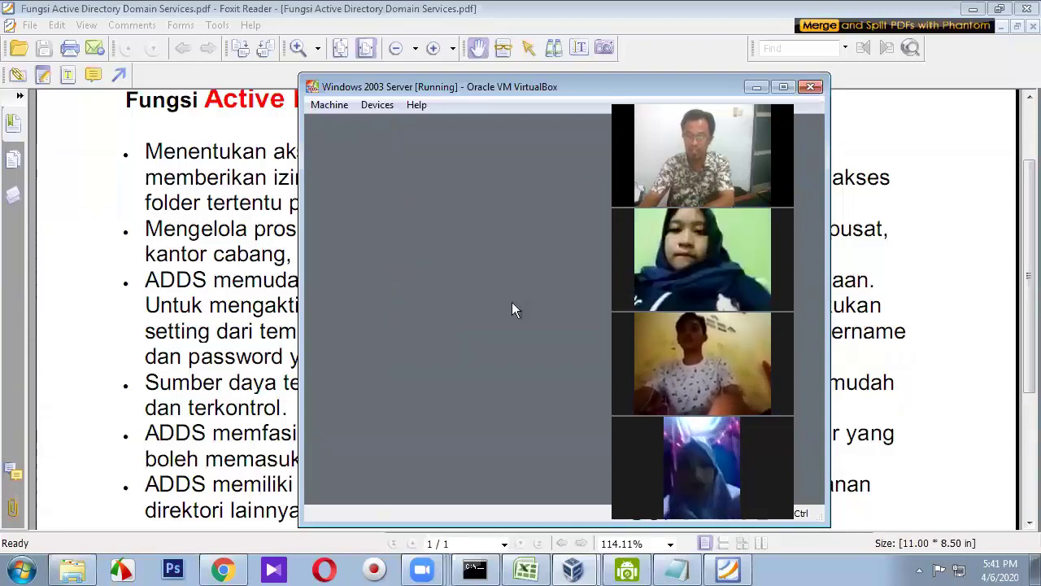
{"action": "left_click", "coordinate": [564, 357]}
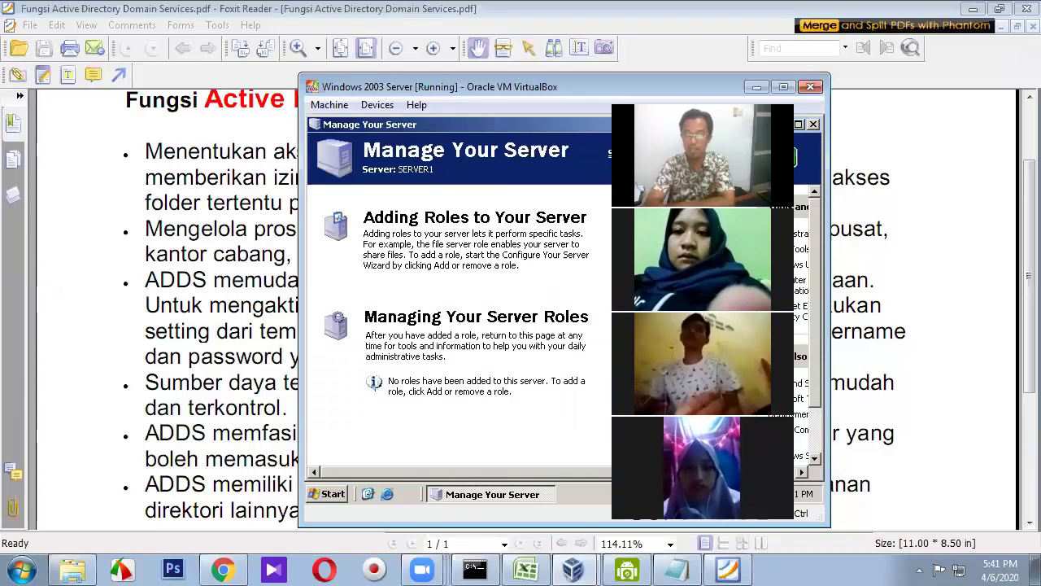
{"action": "left_click", "coordinate": [813, 126]}
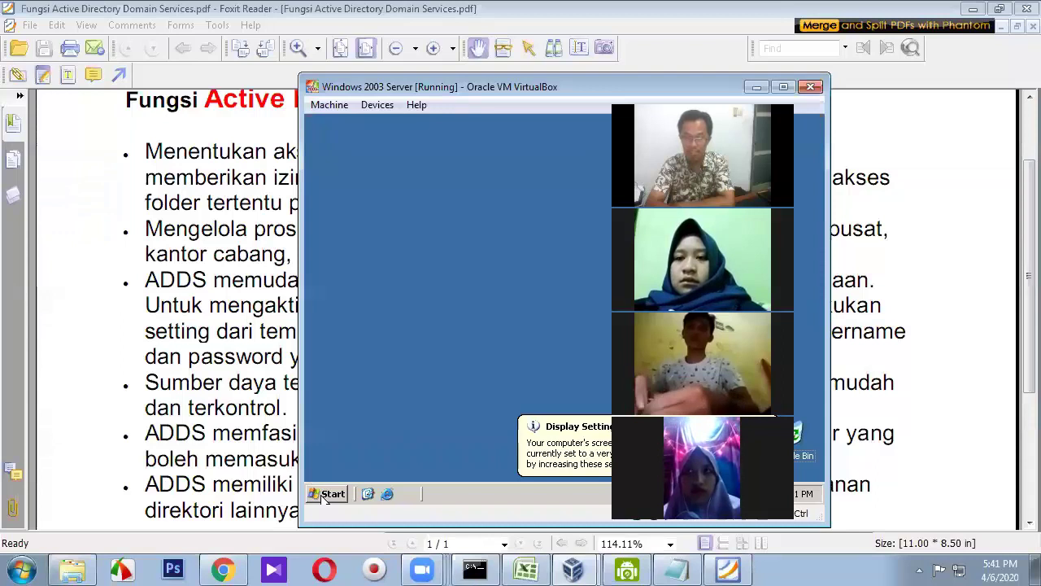
- Open drive C in Windows Explorer and check its file system in the drive's properties
{"action": "left_click", "coordinate": [327, 494]}
{"action": "left_click", "coordinate": [385, 205]}
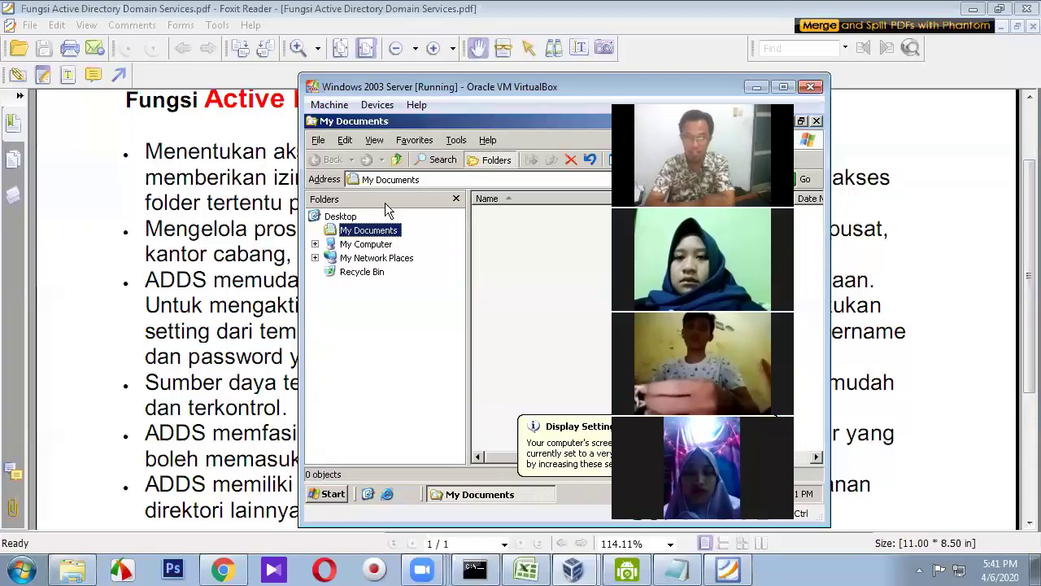
{"action": "left_click", "coordinate": [315, 244]}
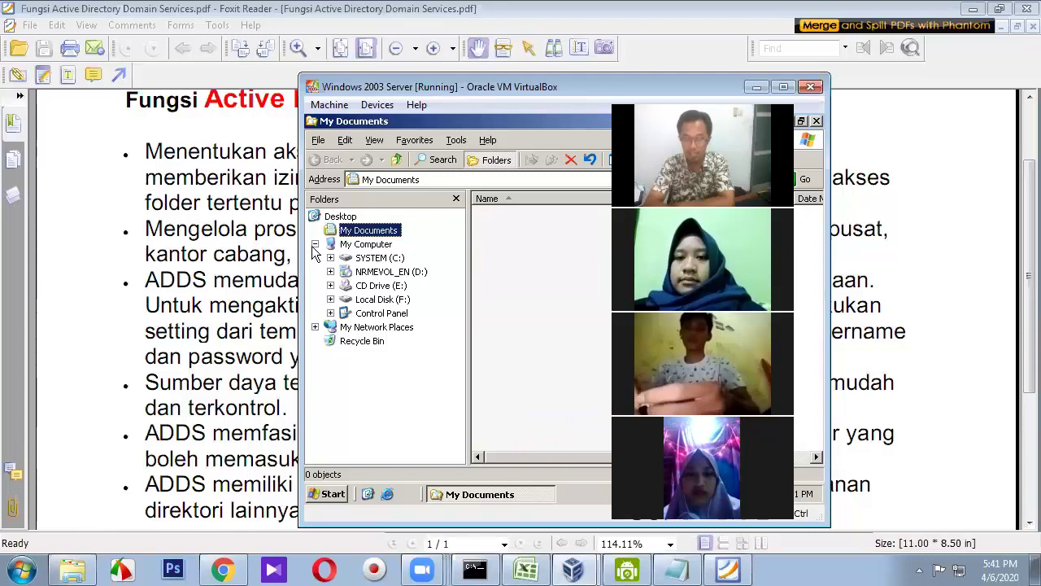
{"action": "left_click", "coordinate": [376, 258]}
{"action": "right_click", "coordinate": [377, 259]}
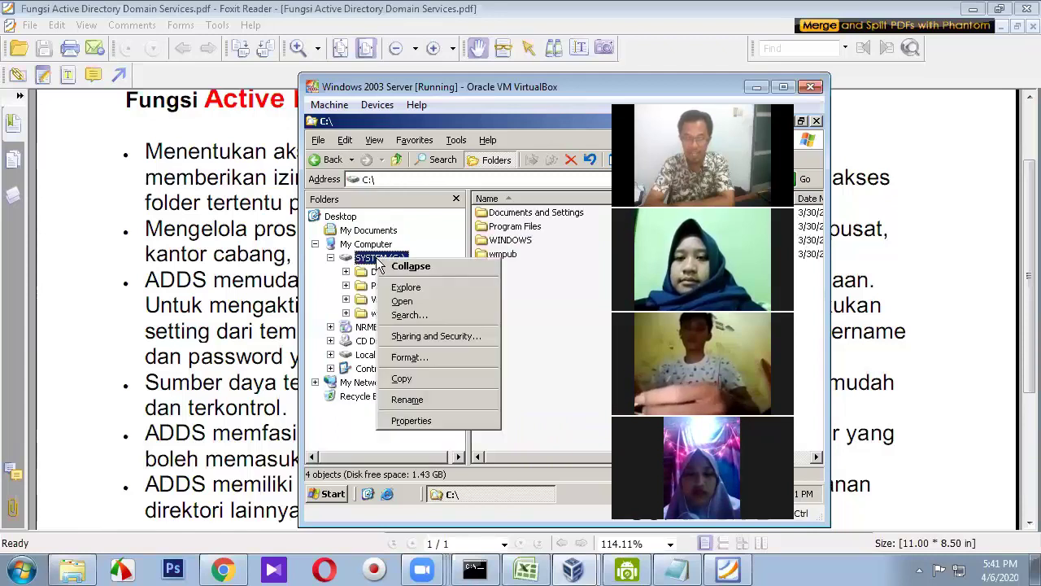
{"action": "left_click", "coordinate": [453, 428]}
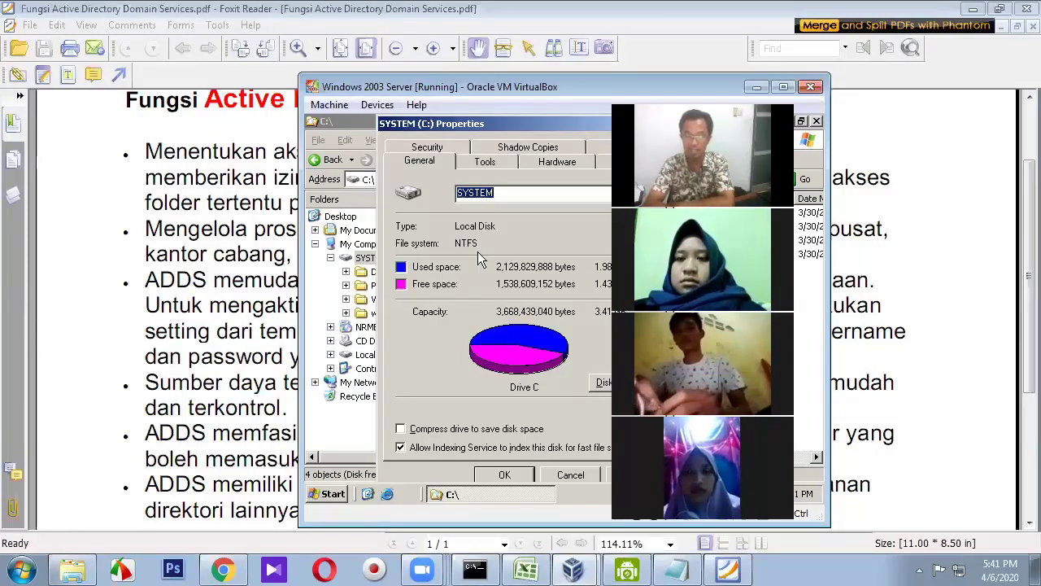
{"action": "left_click", "coordinate": [513, 474]}
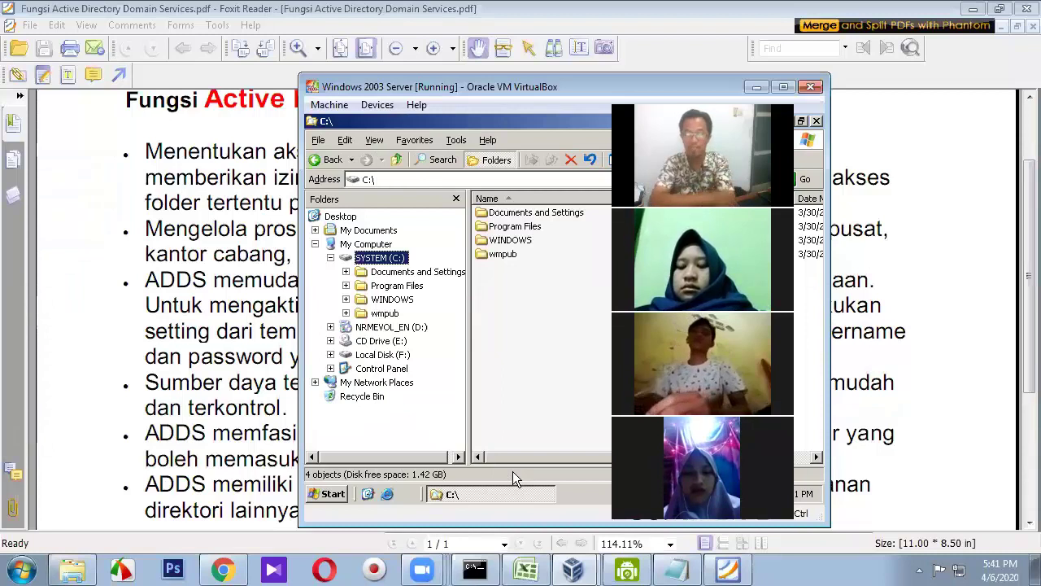
- Run dcpromo to start the Active Directory Installation Wizard and shift its window slightly aside
{"action": "left_click", "coordinate": [331, 493]}
{"action": "left_click", "coordinate": [499, 344]}
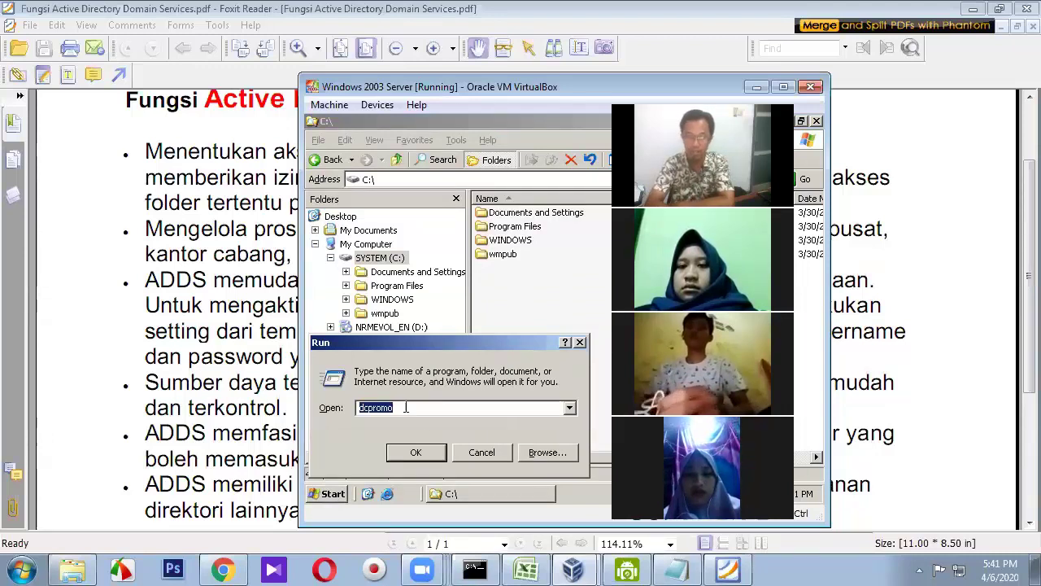
{"action": "left_click", "coordinate": [415, 452]}
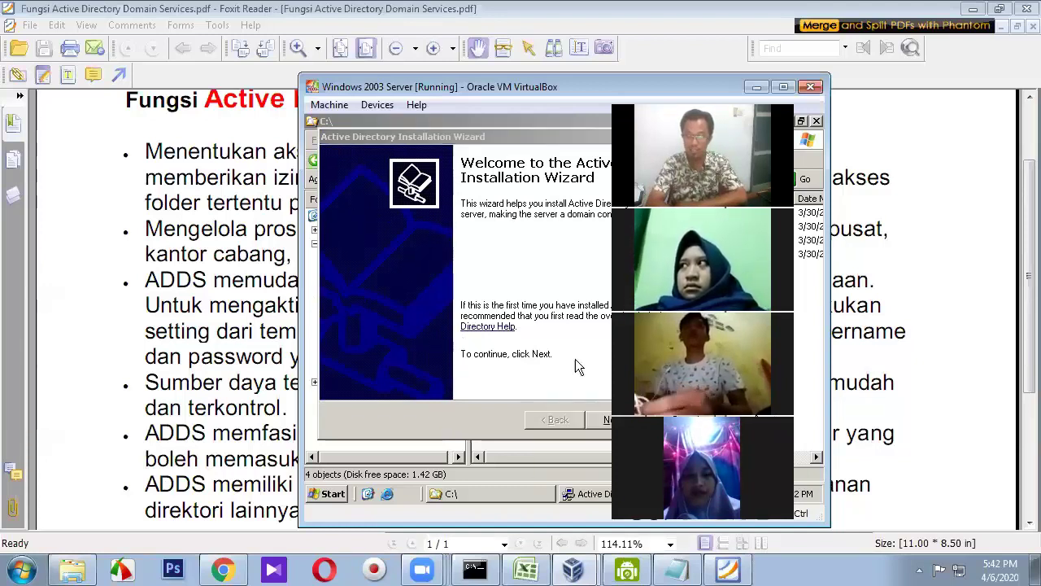
{"action": "left_click_drag", "start_coordinate": [504, 141], "coordinate": [518, 140]}
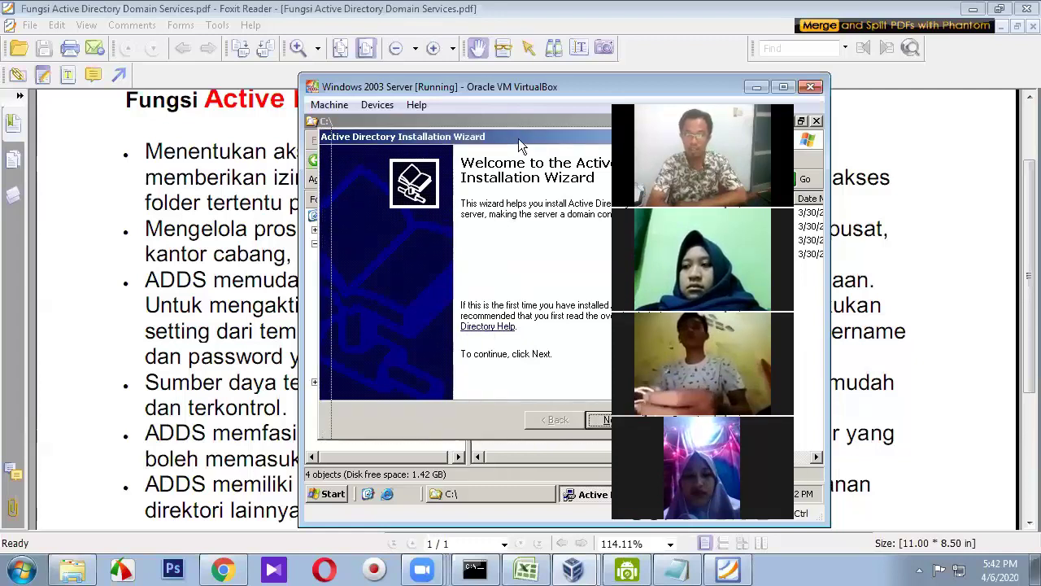
{"action": "left_click", "coordinate": [329, 495]}
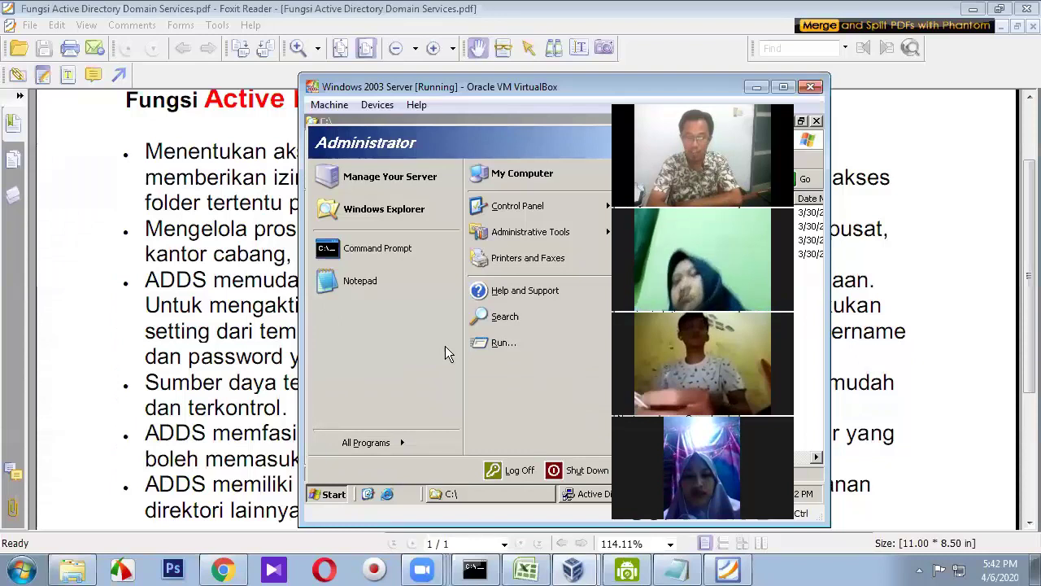
{"action": "mouse_move", "coordinate": [511, 242]}
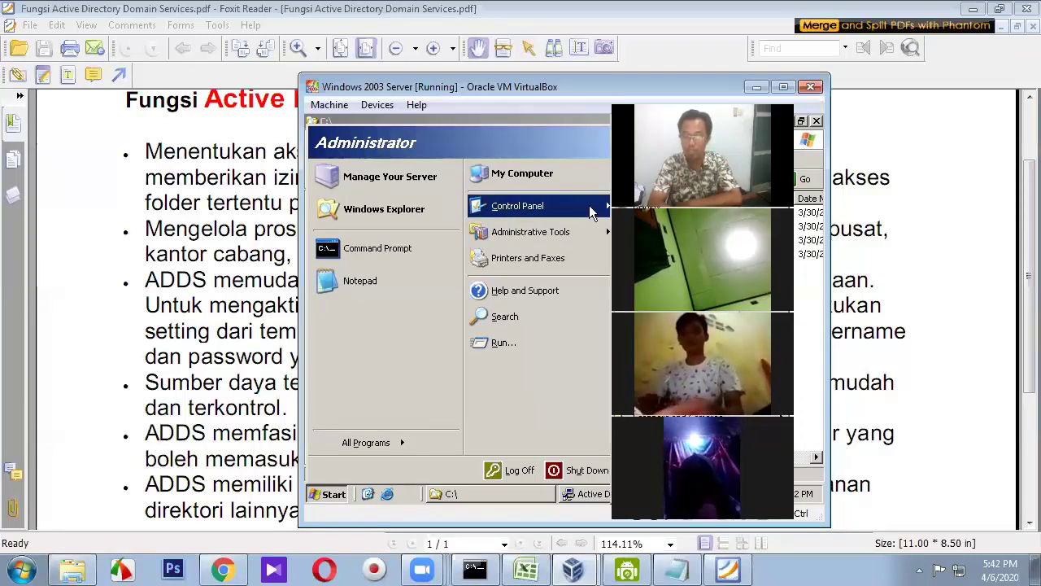
{"action": "mouse_move", "coordinate": [558, 236]}
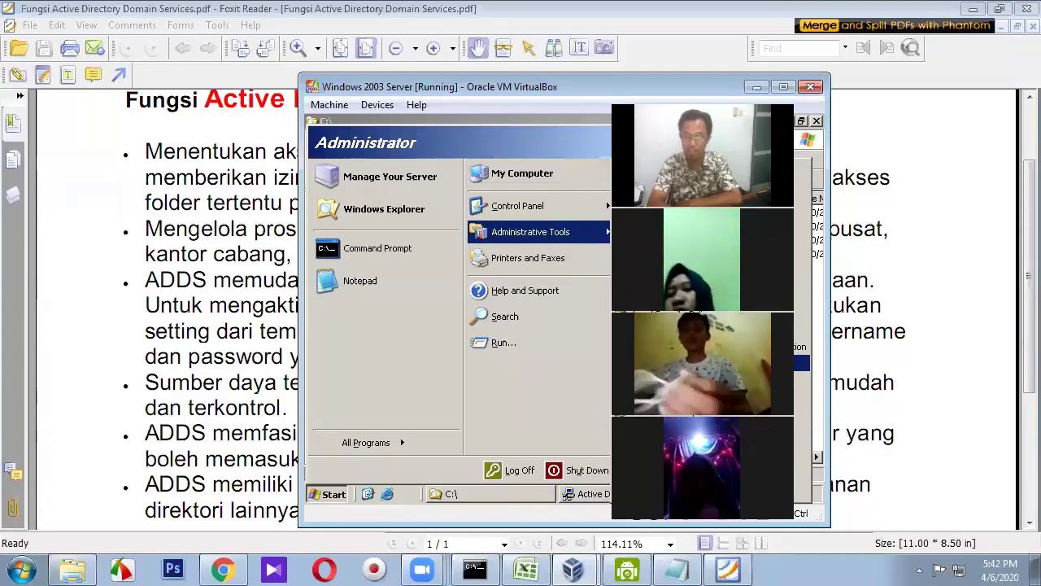
{"action": "key", "text": "Return"}
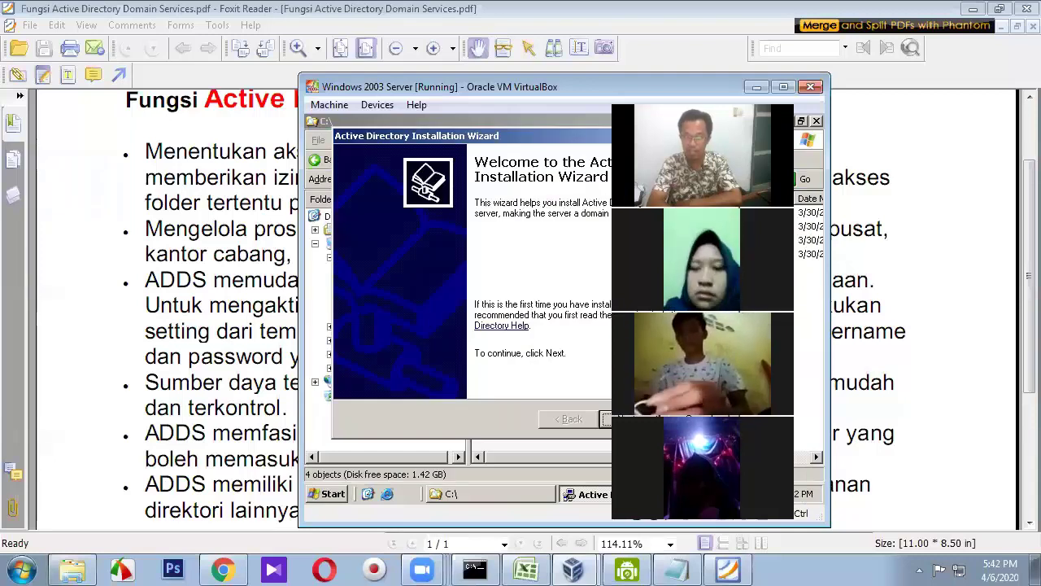
- Advance the Active Directory Installation Wizard past the Welcome and Operating System Compatibility pages to Domain Controller Type
{"action": "key", "text": "Return"}
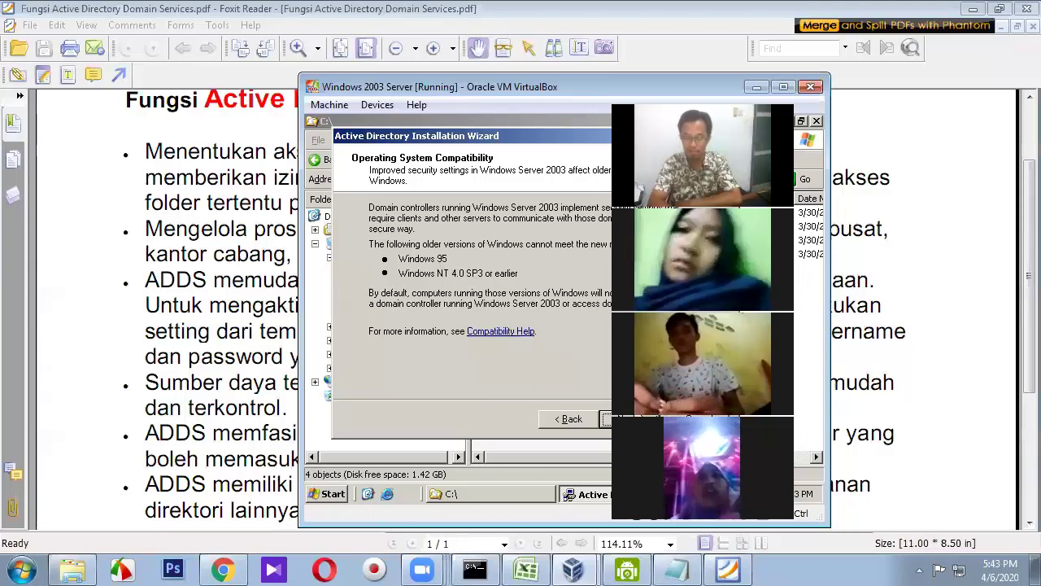
{"action": "key", "text": "Return"}
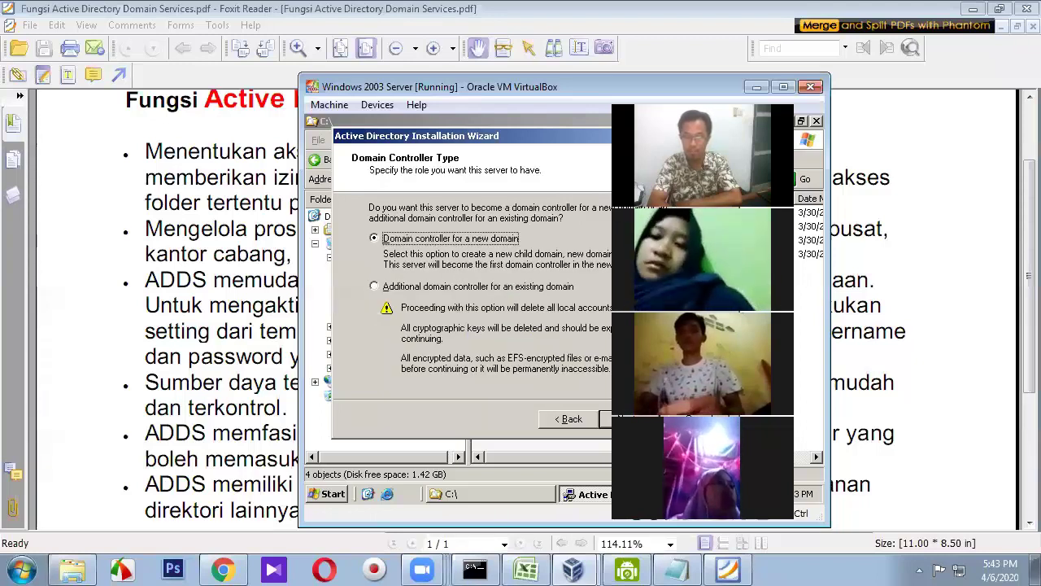
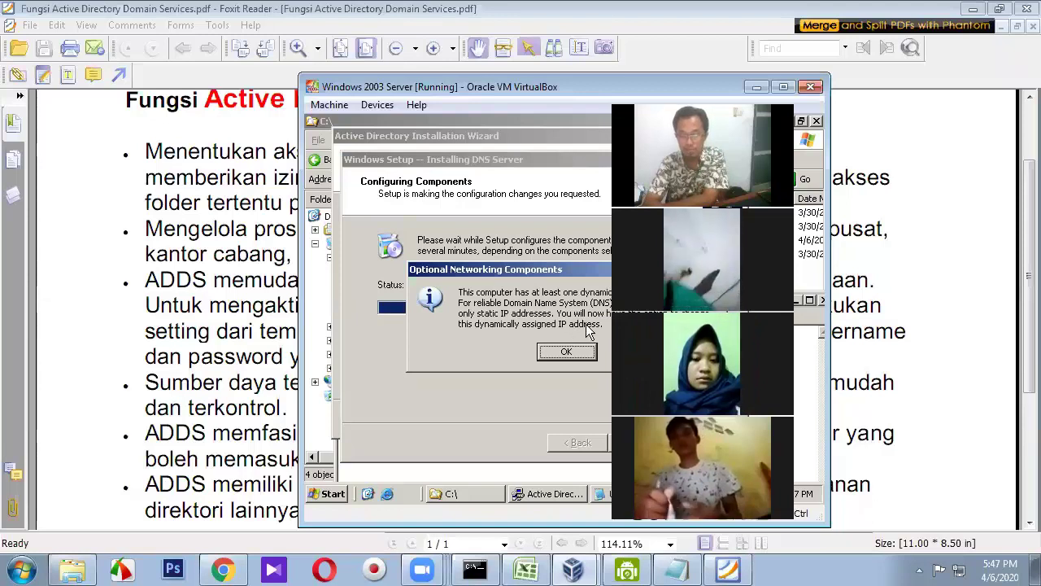
- Acknowledge the dynamic IP address notice and open the Internet Protocol (TCP/IP) properties of the local area connection
{"action": "left_click", "coordinate": [567, 352]}
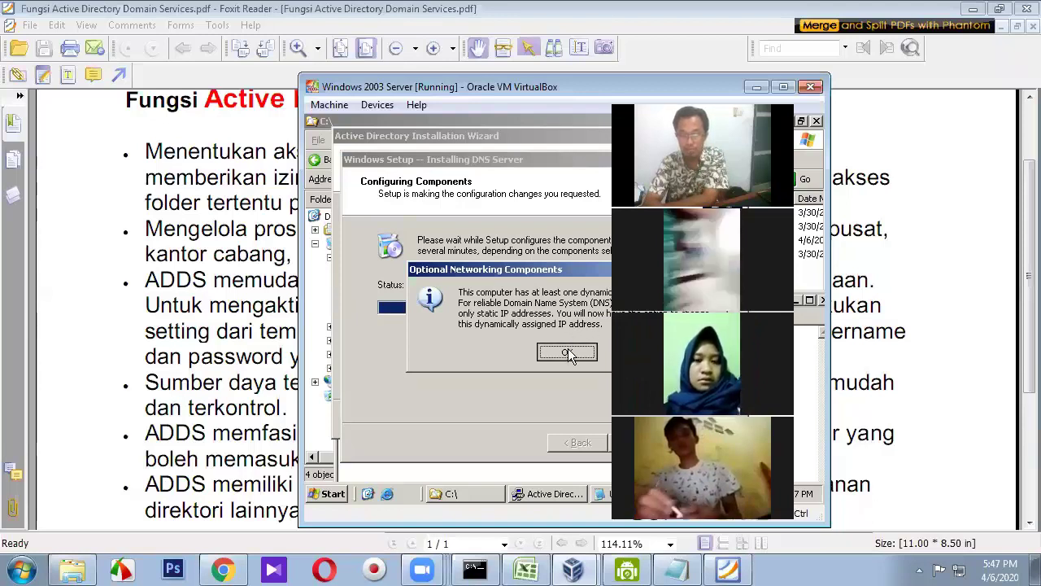
{"action": "left_click", "coordinate": [480, 298]}
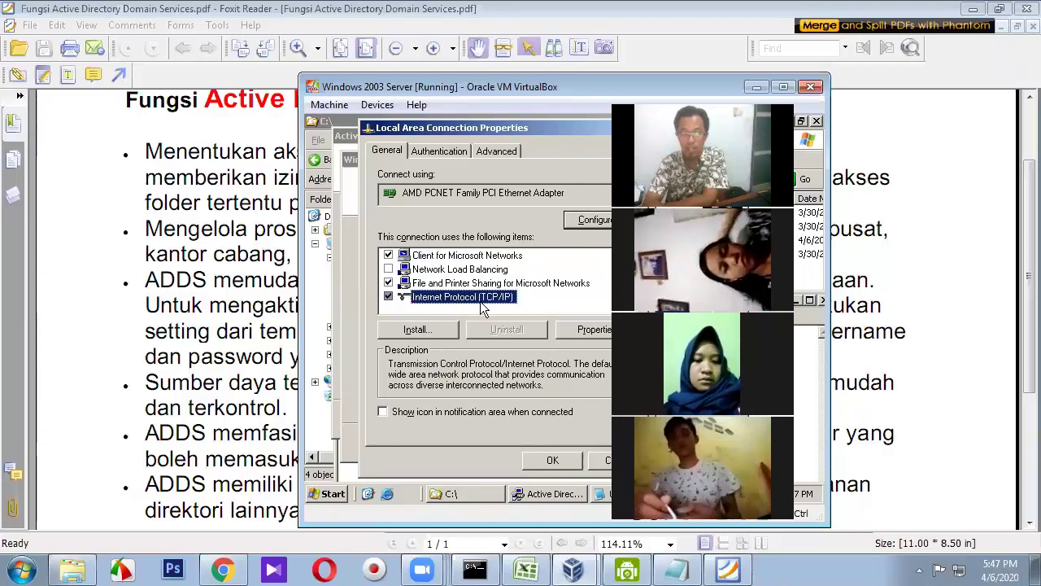
{"action": "left_click", "coordinate": [600, 331]}
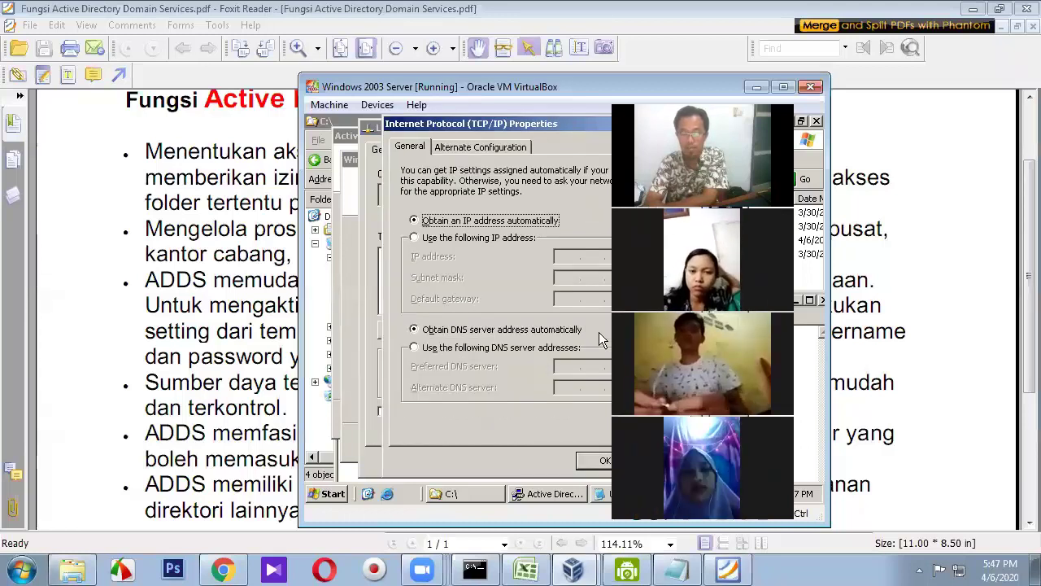
{"action": "left_click", "coordinate": [421, 237]}
{"action": "left_click", "coordinate": [567, 259]}
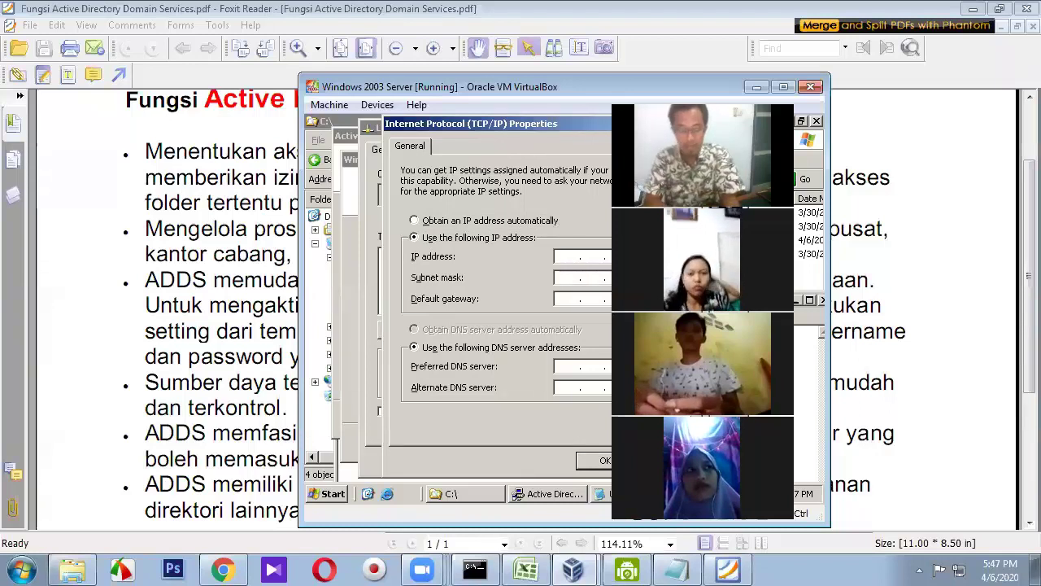
{"action": "type", "text": "10 . 10 ."}
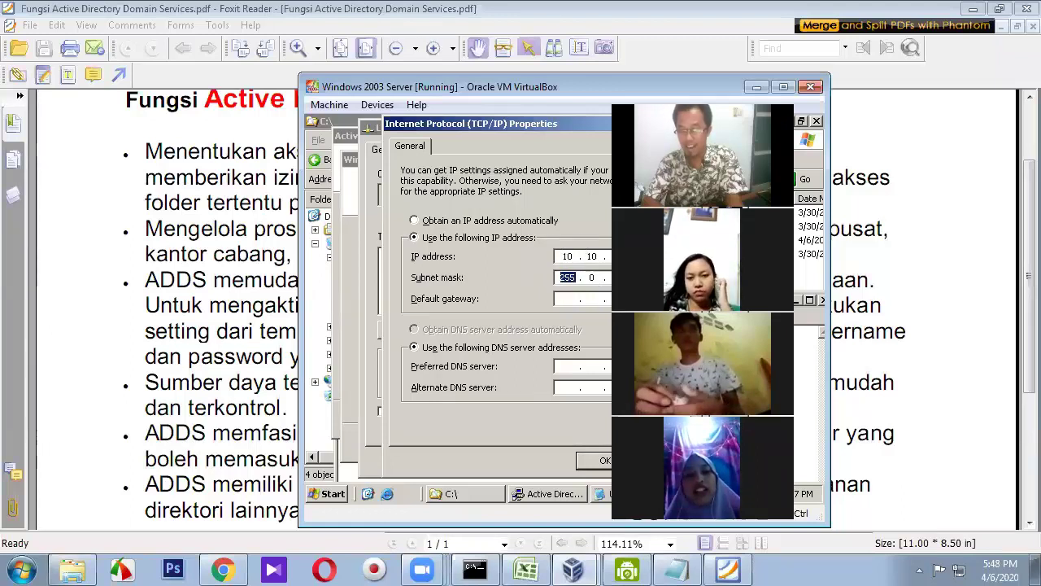
{"action": "left_click", "coordinate": [561, 278]}
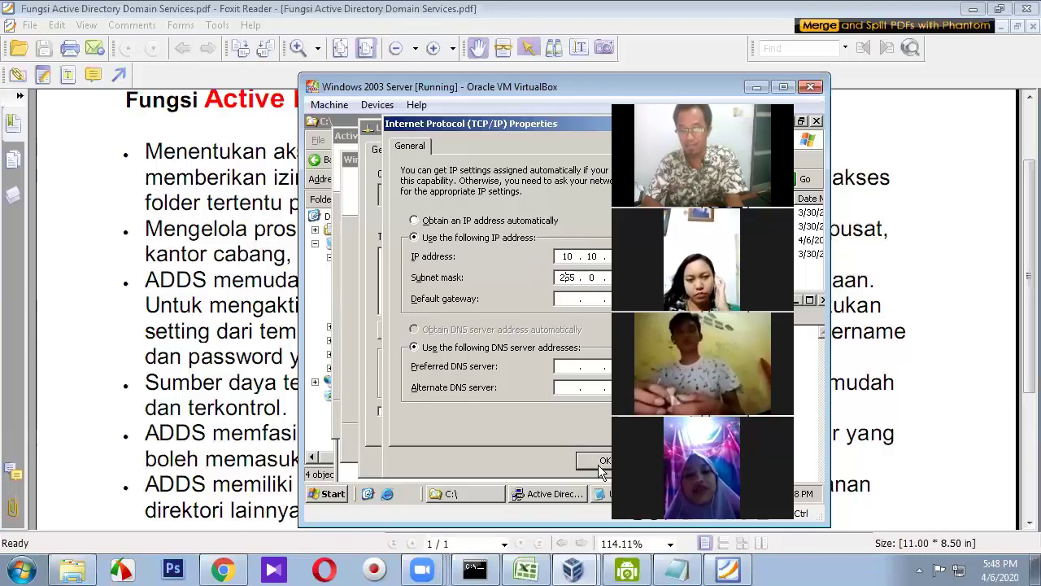
{"action": "double_click", "coordinate": [567, 256]}
{"action": "type", "text": "19"}
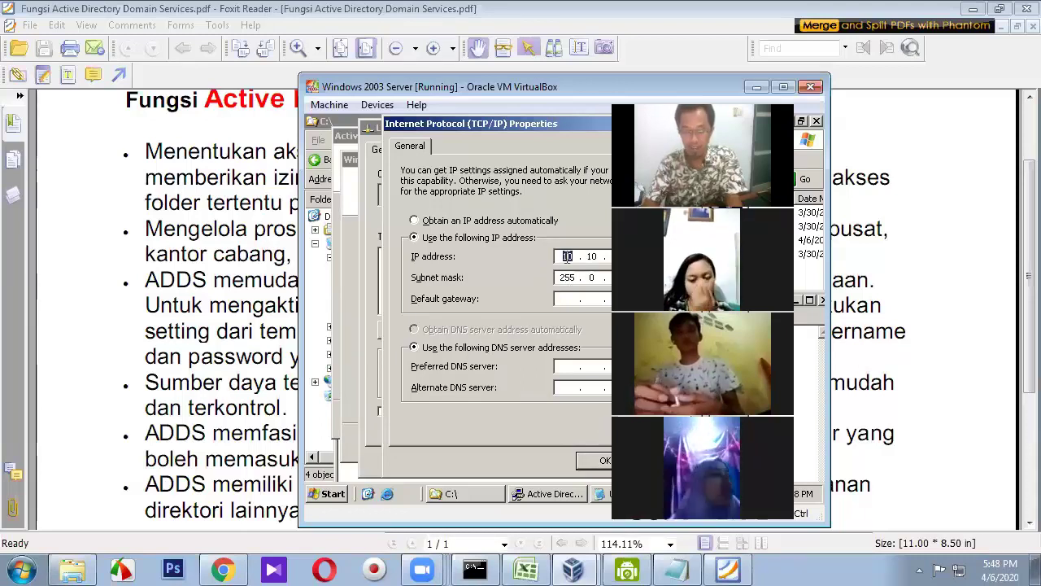
{"action": "type", "text": "2 . 168"}
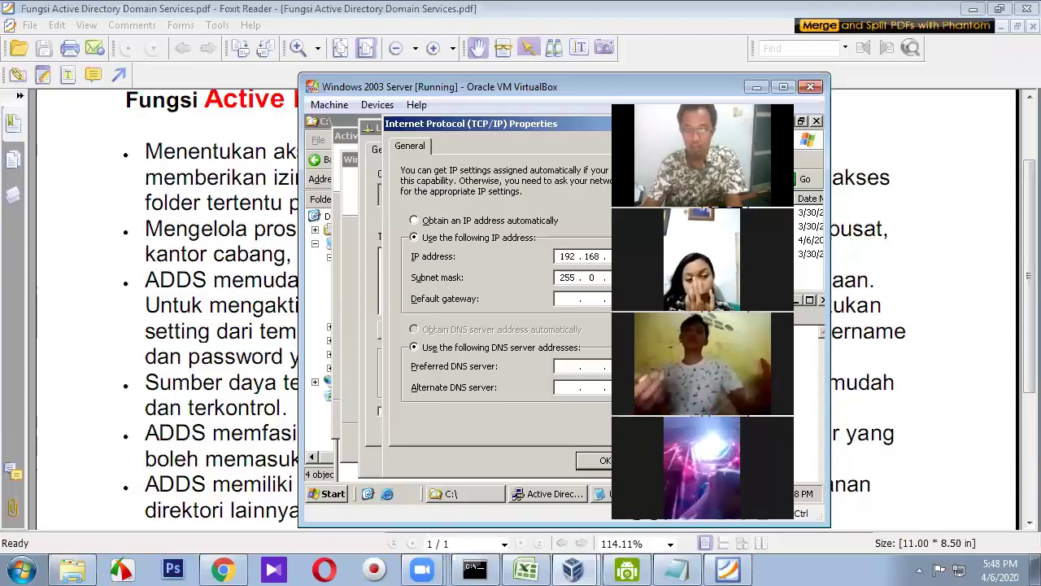
{"action": "left_click", "coordinate": [423, 223]}
- Assign a static IP address beginning with 192.168 and its default subnet mask, then accept the settings and close the connection properties
{"action": "left_click", "coordinate": [423, 237]}
{"action": "left_click", "coordinate": [567, 256]}
{"action": "type", "text": "192 . 168"}
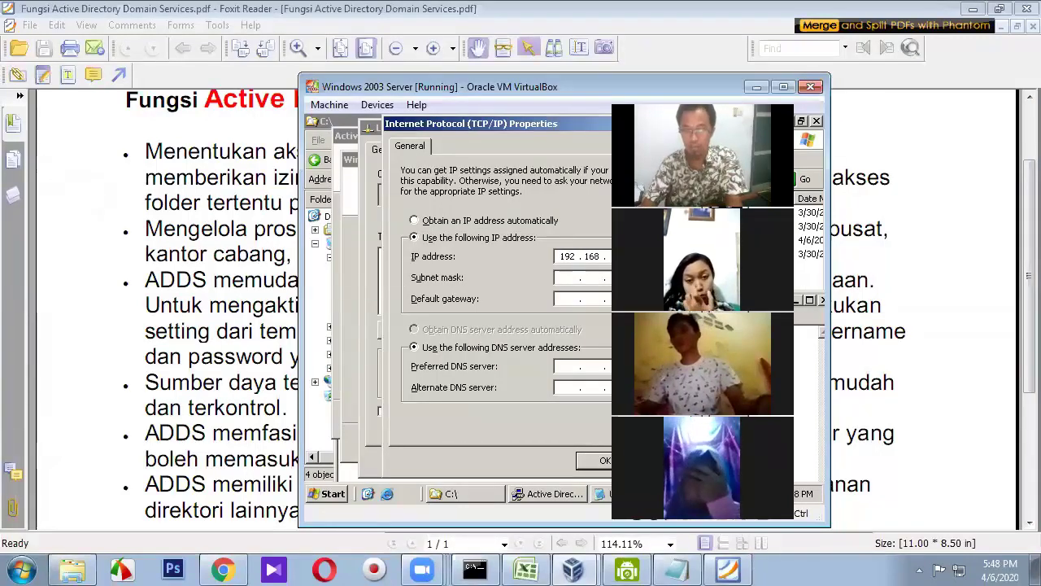
{"action": "left_click", "coordinate": [571, 277]}
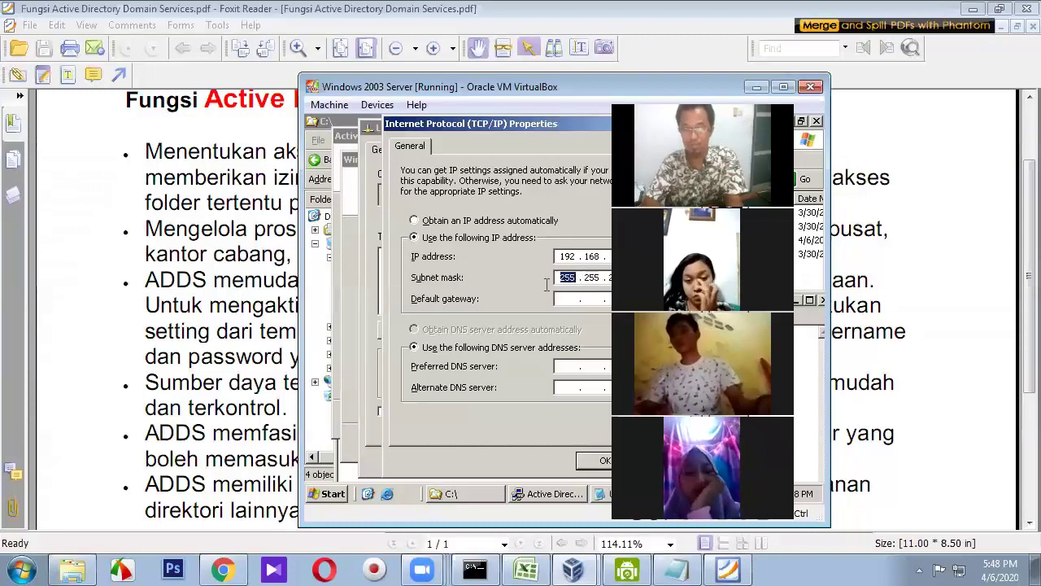
{"action": "left_click_drag", "start_coordinate": [571, 277], "coordinate": [601, 279]}
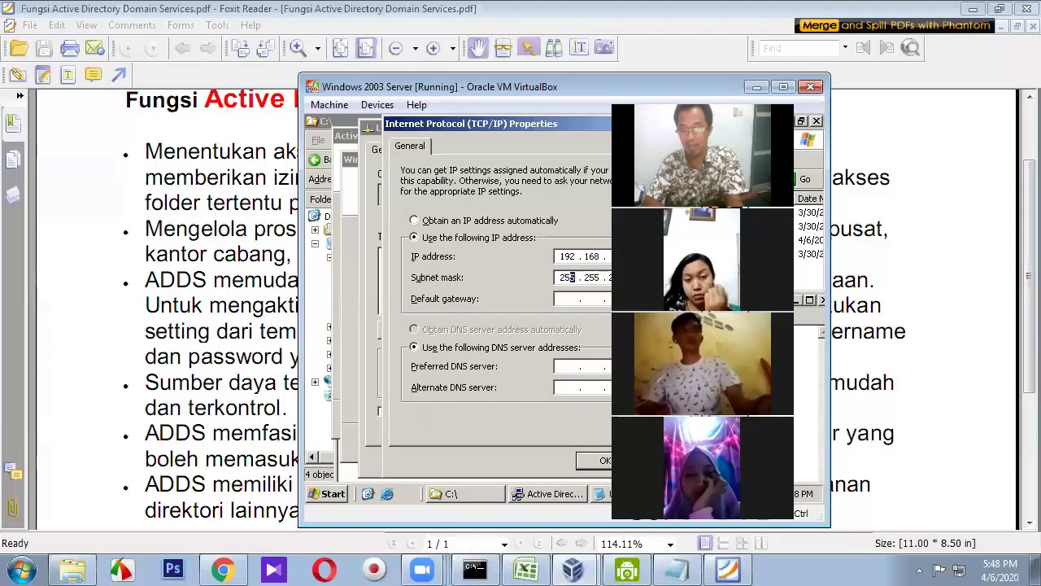
{"action": "left_click", "coordinate": [605, 460]}
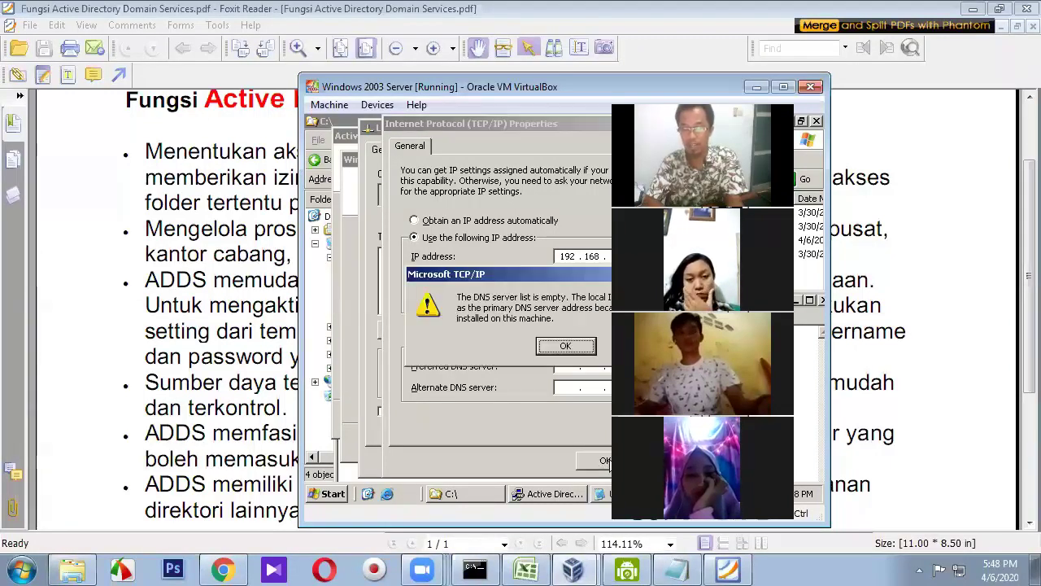
{"action": "left_click", "coordinate": [575, 354]}
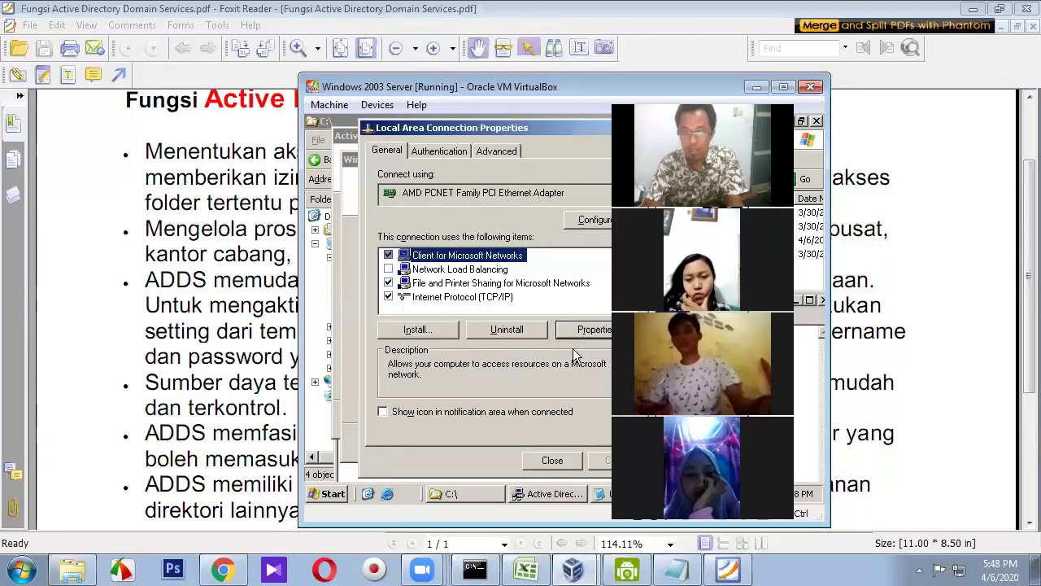
{"action": "left_click", "coordinate": [559, 462]}
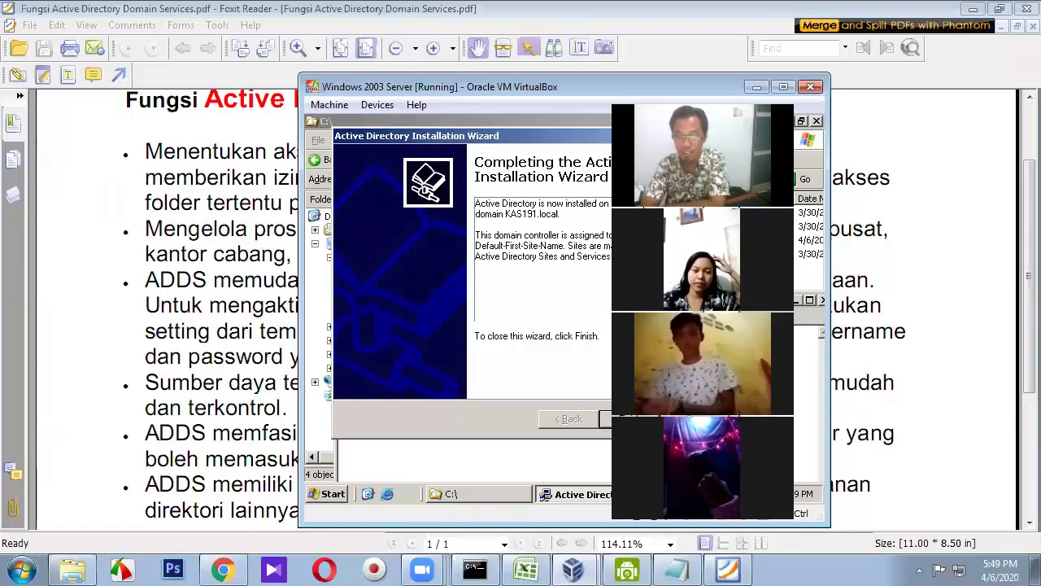
- Finish the Active Directory Installation Wizard without restarting and show the Administrative Tools list
{"action": "key", "text": "Return"}
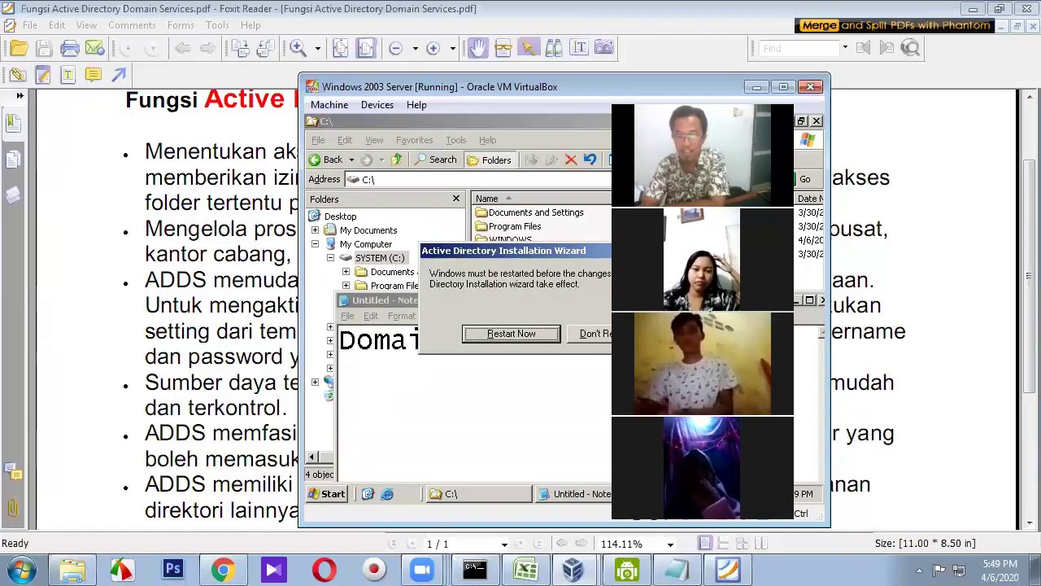
{"action": "left_click", "coordinate": [598, 335]}
{"action": "left_click", "coordinate": [325, 494]}
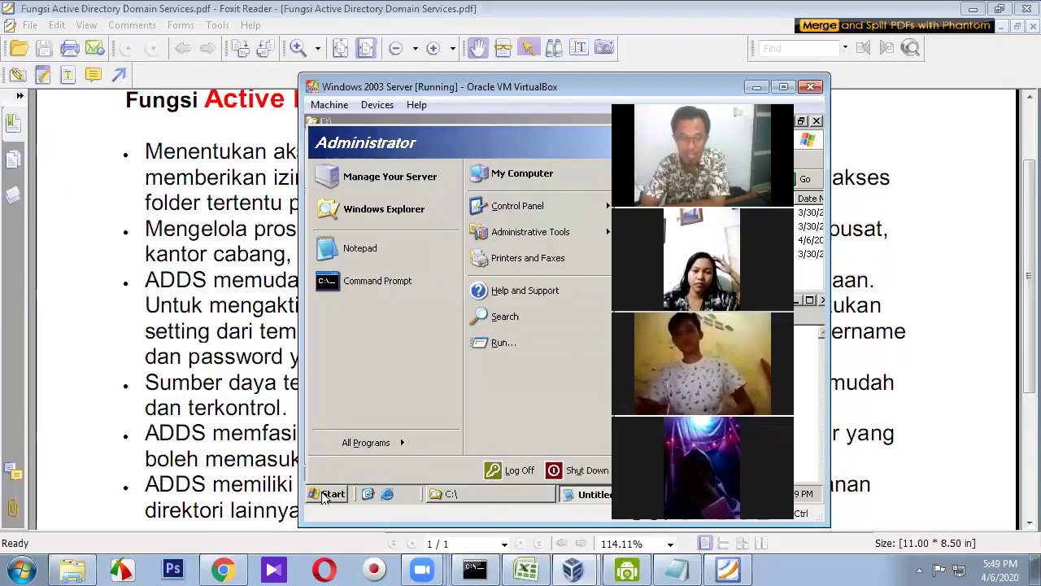
{"action": "mouse_move", "coordinate": [519, 236]}
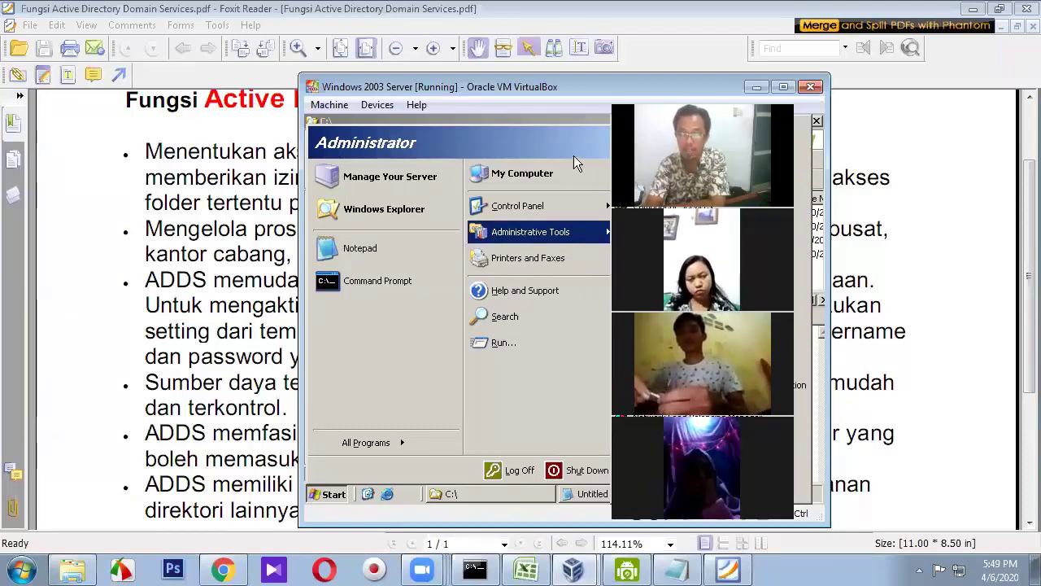
- Close the Windows Explorer window for drive C and the untitled Notepad document without saving it
{"action": "left_click", "coordinate": [542, 119]}
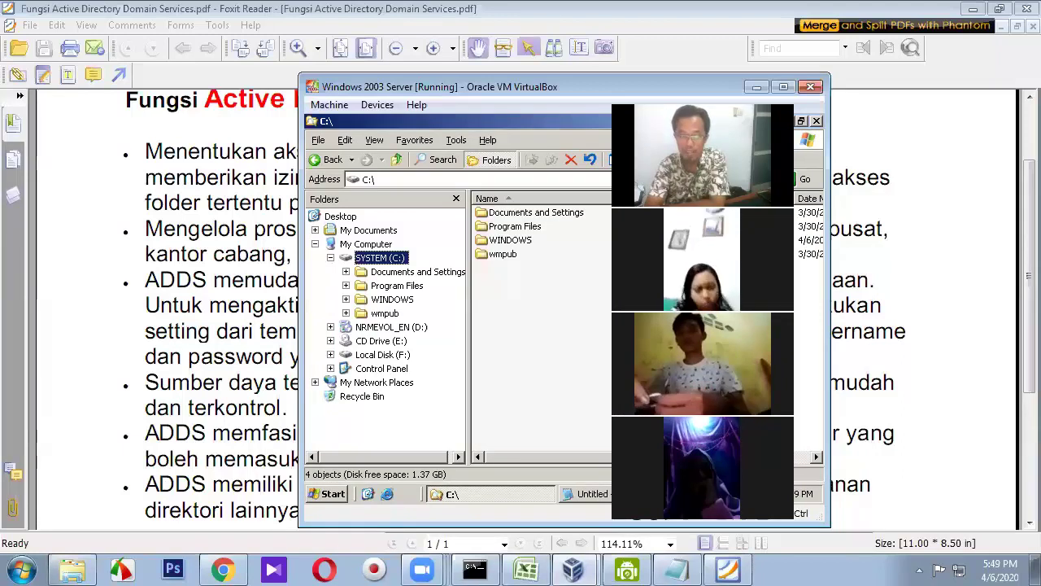
{"action": "left_click", "coordinate": [816, 122]}
{"action": "left_click_drag", "start_coordinate": [716, 299], "coordinate": [645, 284]}
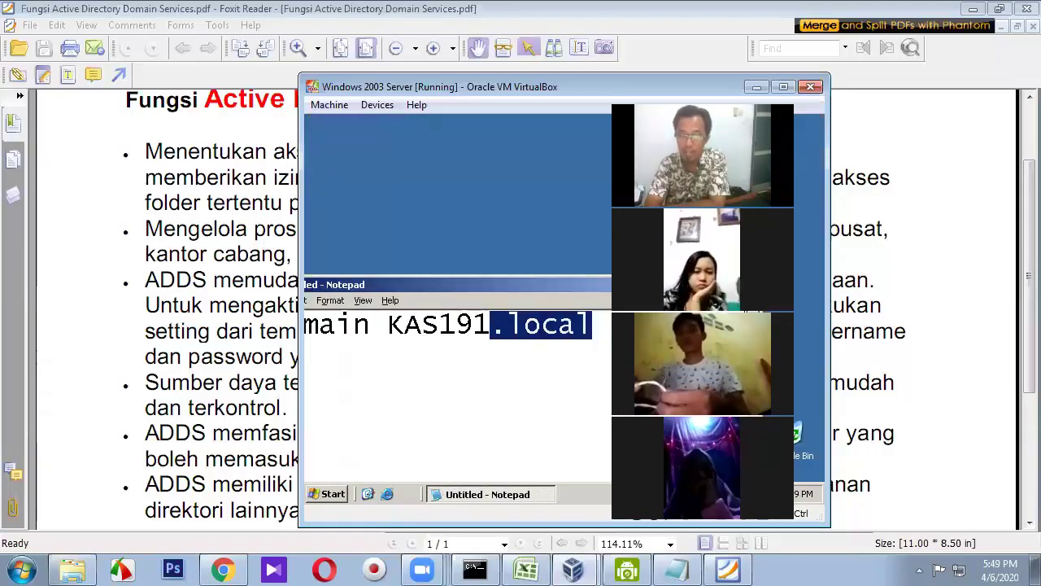
{"action": "left_click", "coordinate": [750, 285]}
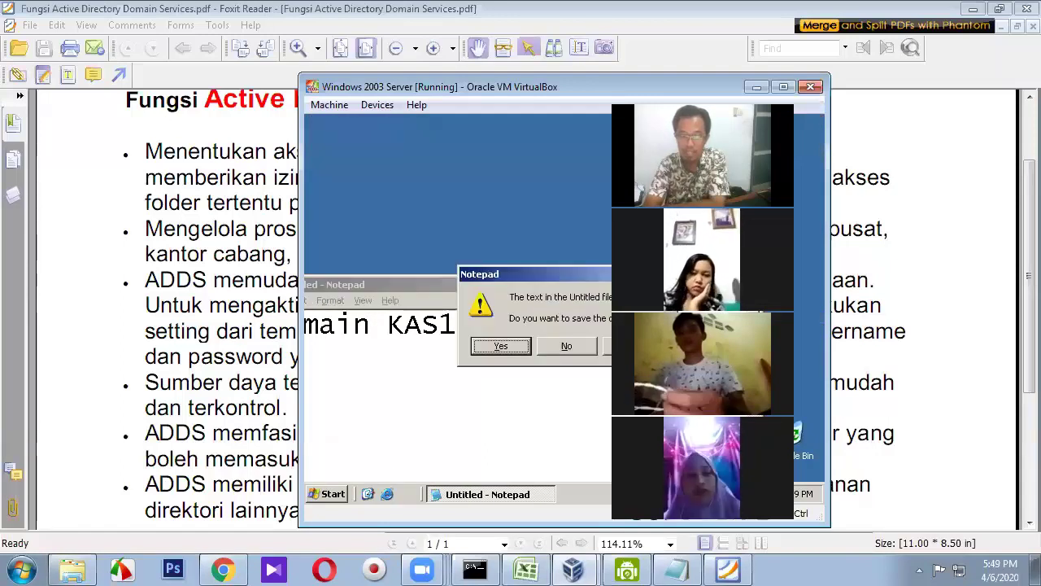
{"action": "left_click", "coordinate": [548, 343]}
- Restart the Windows server with Hardware: Maintenance (Planned) as the shutdown reason
{"action": "key", "text": "super"}
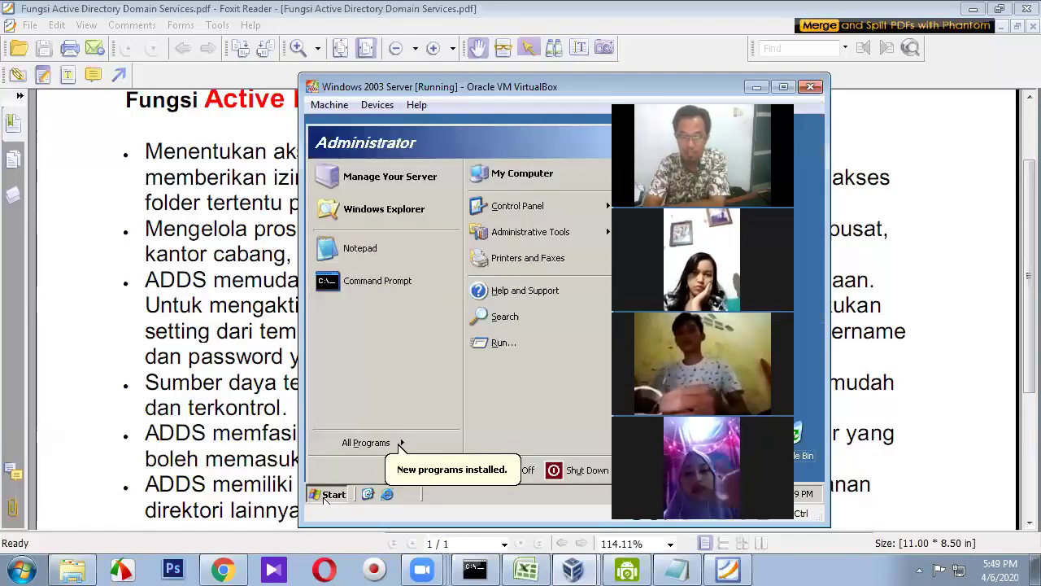
{"action": "left_click", "coordinate": [550, 475]}
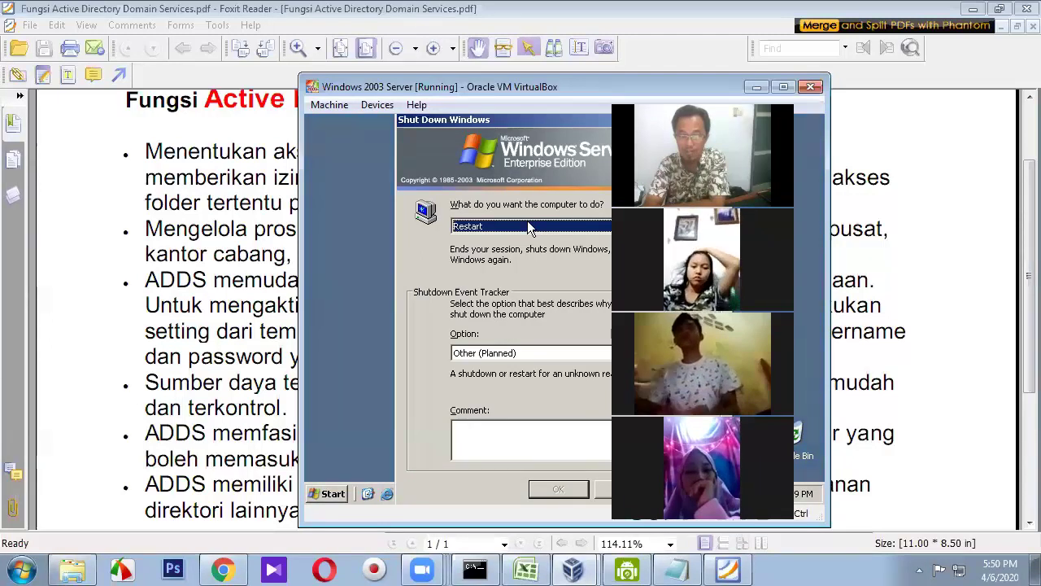
{"action": "left_click", "coordinate": [534, 353]}
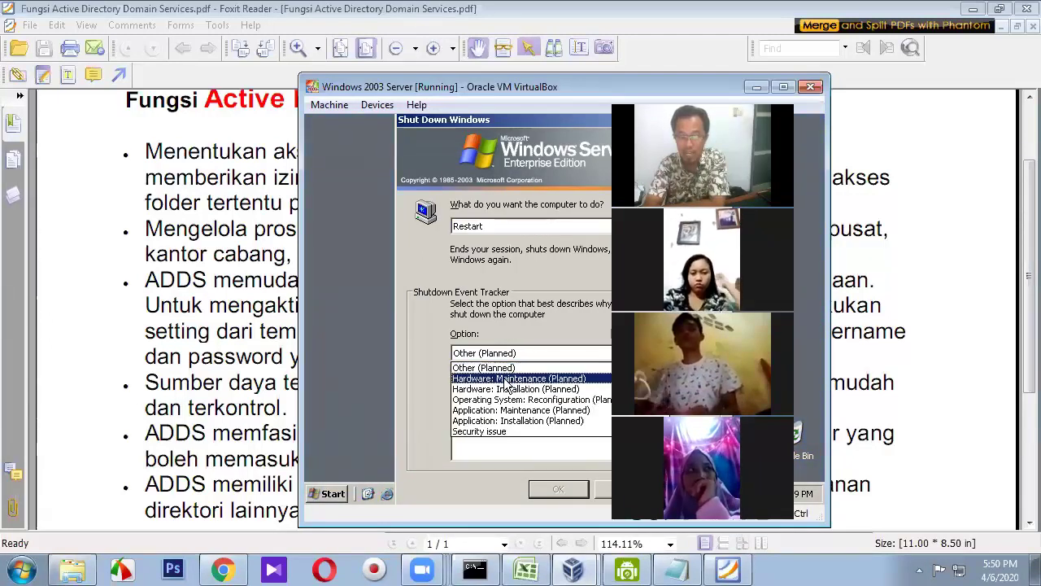
{"action": "left_click", "coordinate": [507, 379]}
{"action": "left_click", "coordinate": [557, 488]}
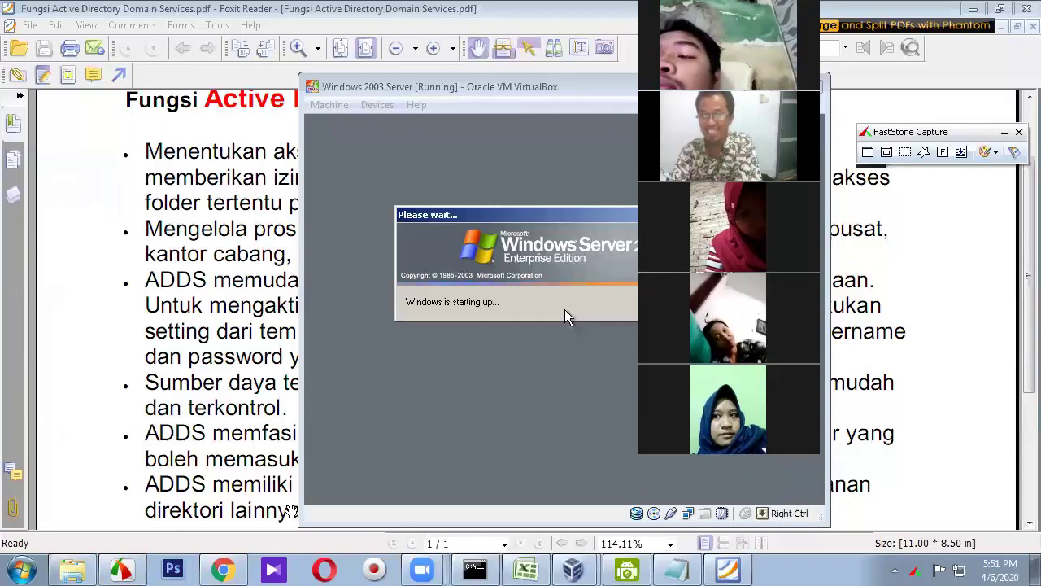
{"action": "left_click", "coordinate": [886, 153]}
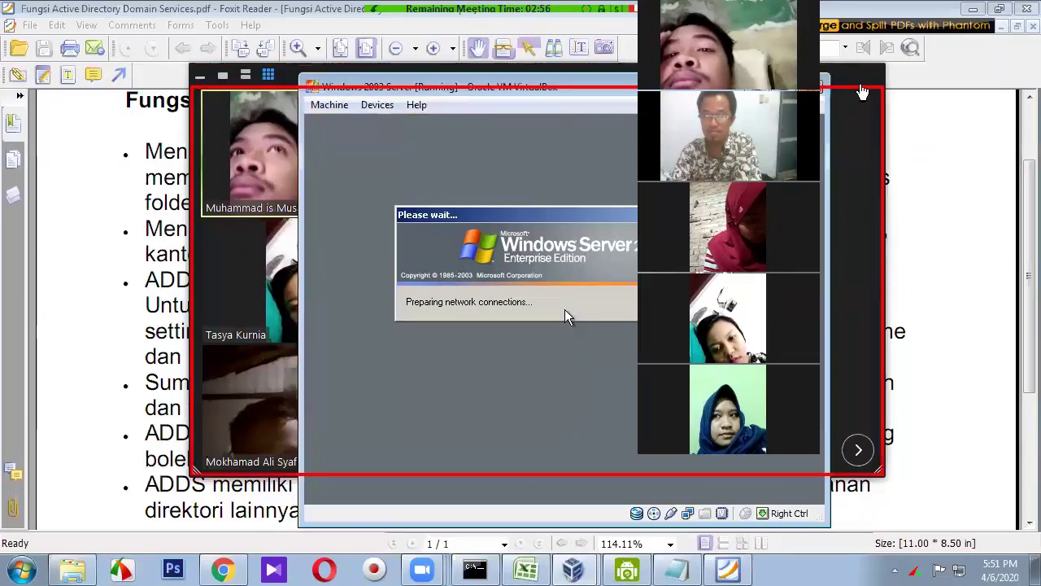
{"action": "left_click", "coordinate": [565, 309]}
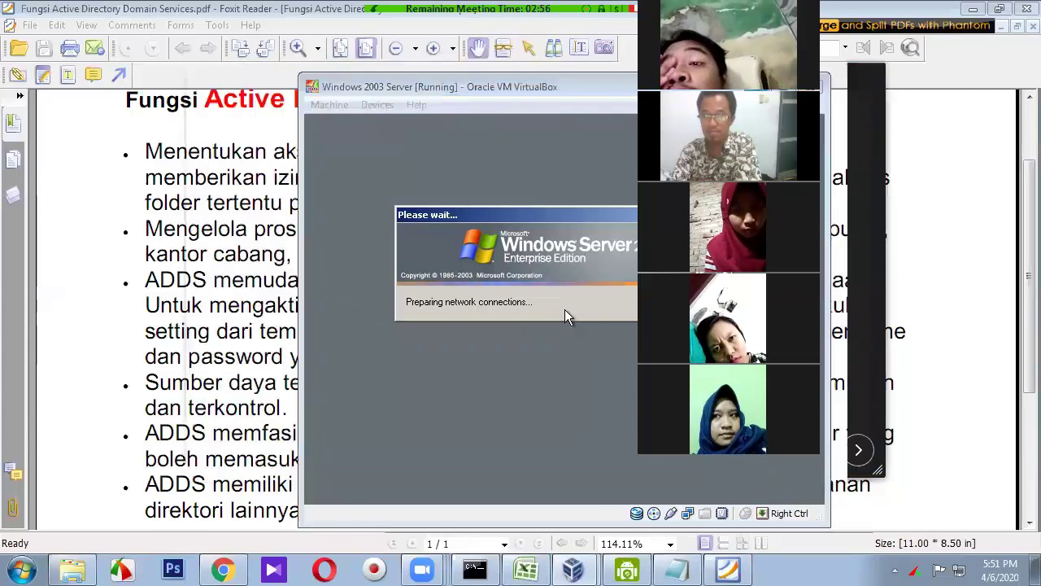
{"action": "key", "text": "Escape"}
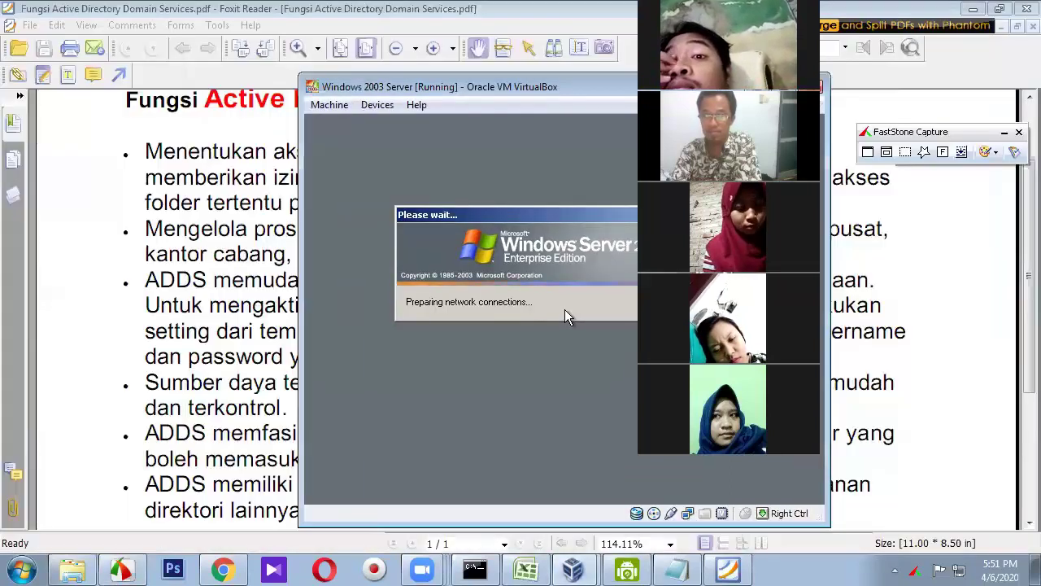